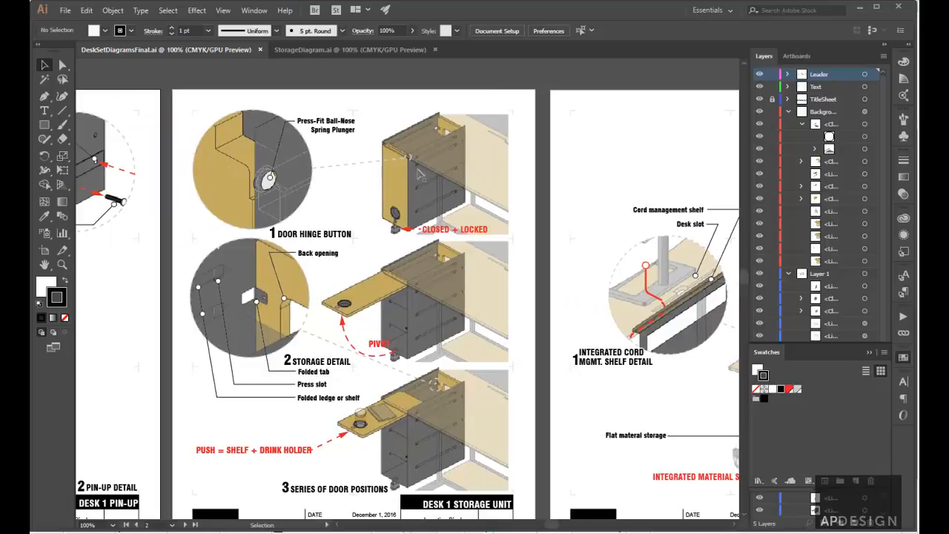
Step: Create a new 8.5 x 11 inch portrait print document in CMYK color with one artboard
click(65, 10)
key(Escape)
key(ctrl+n)
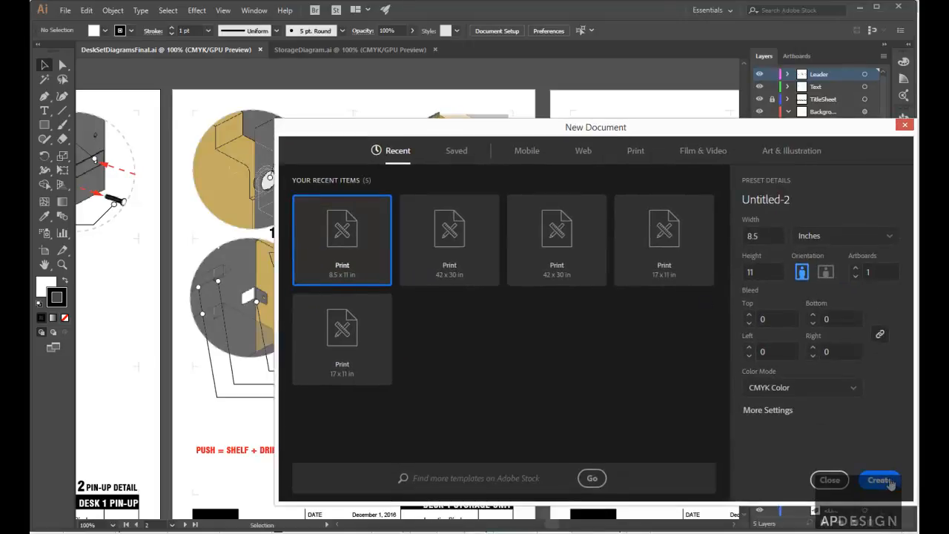
click(889, 481)
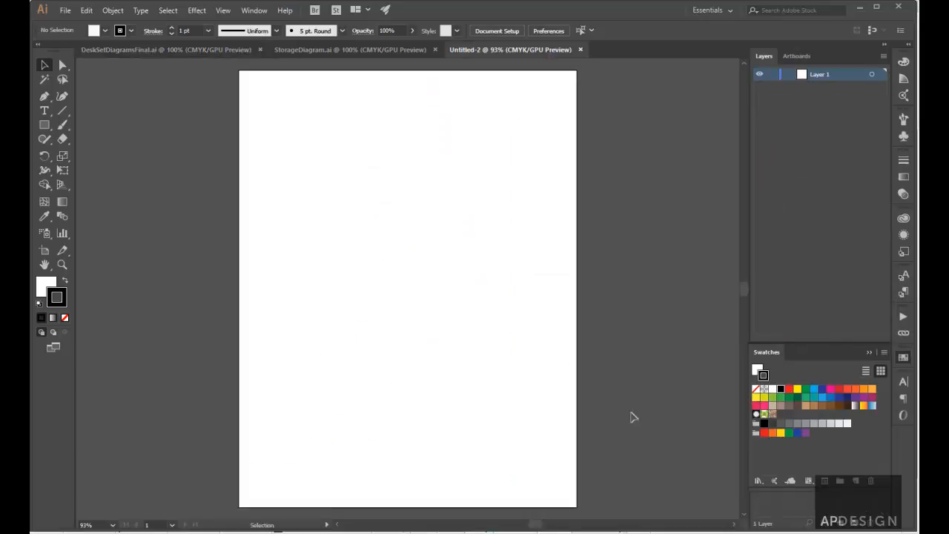
Step: Place the linked images s1.png, s2.png and s3.png stacked on the same point near the artboard's upper-left corner
click(65, 11)
click(111, 202)
click(309, 123)
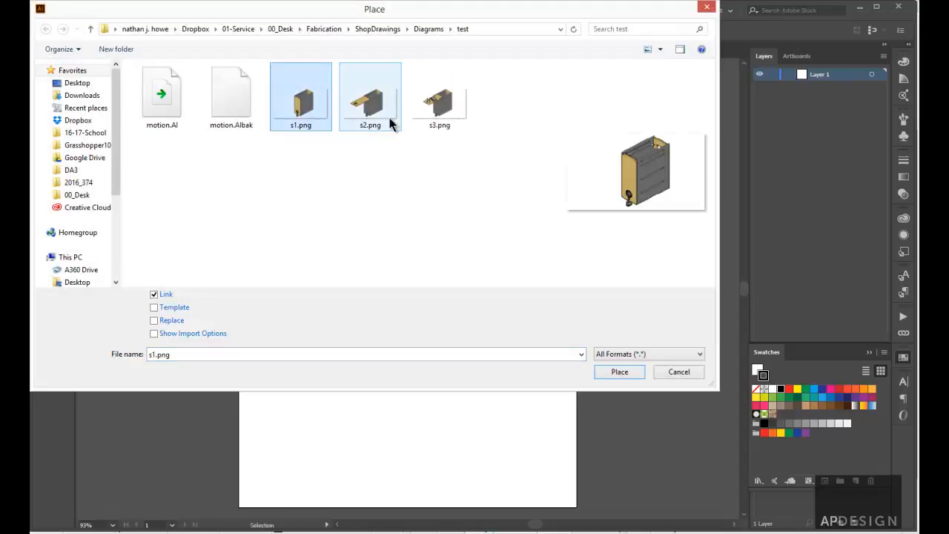
shift+click(438, 111)
click(620, 373)
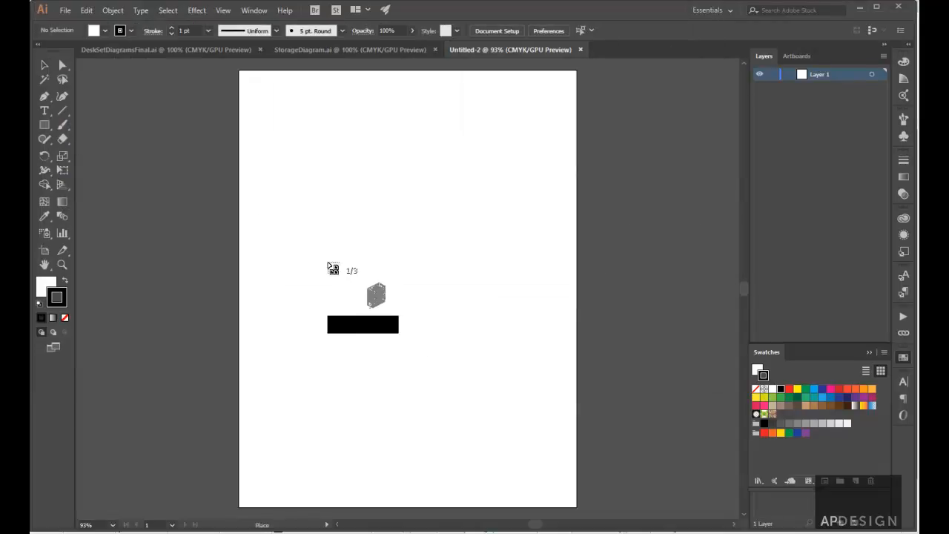
click(247, 87)
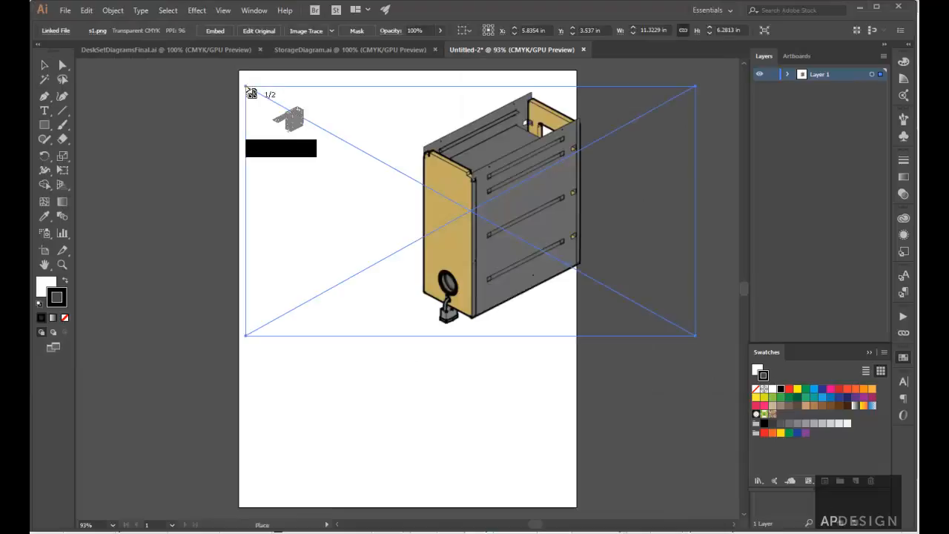
click(246, 87)
click(246, 86)
Step: Scale all three stacked images down together to about 7.84 x 4.35 inches so they fit within the artboard width
drag(534, 392, 473, 306)
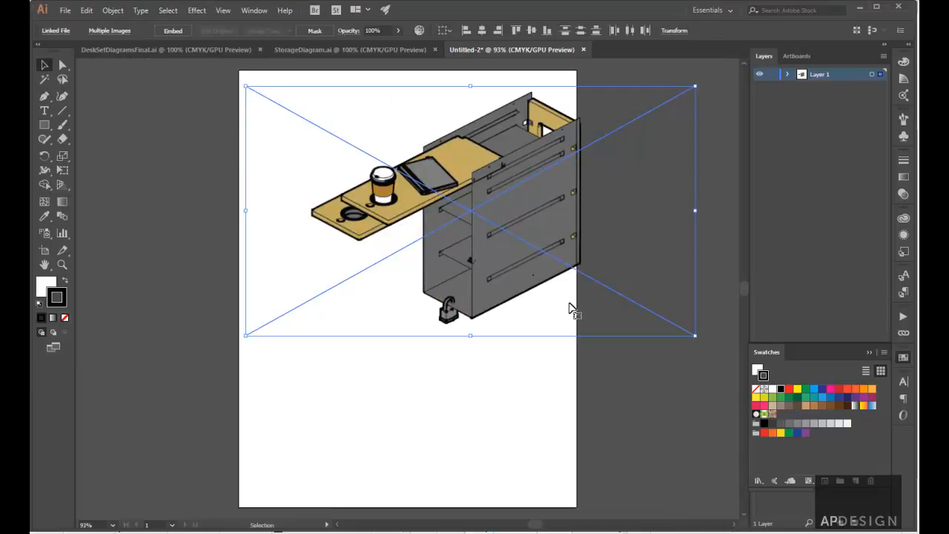
key(e)
drag(695, 335, 542, 286)
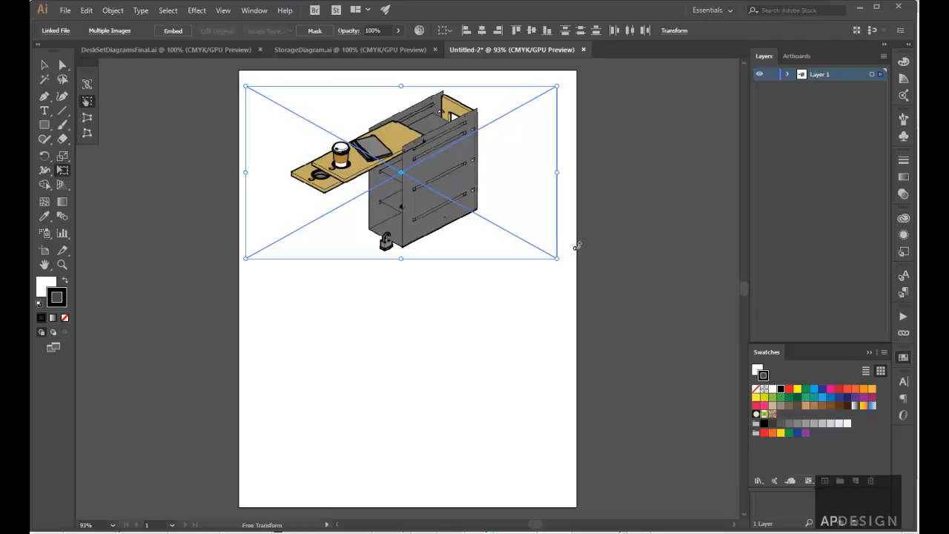
key(v)
click(520, 298)
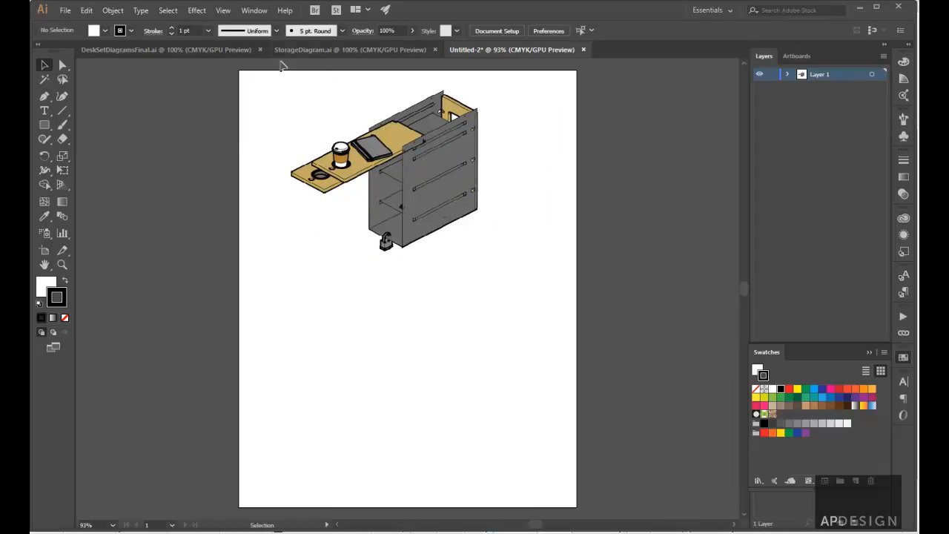
Step: Review the door-position diagrams in DeskSetDiagramsFinal.ai and return to the stacked images in the new document
click(215, 50)
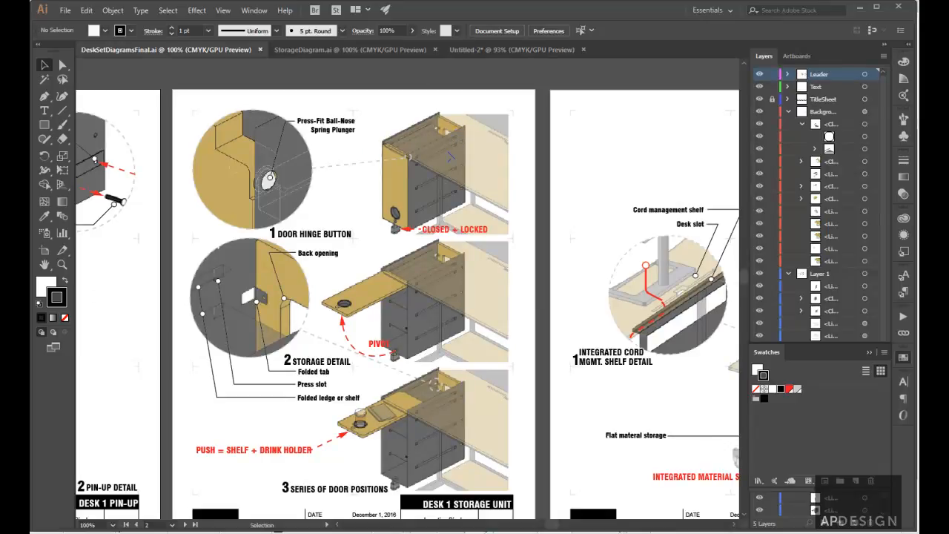
click(481, 50)
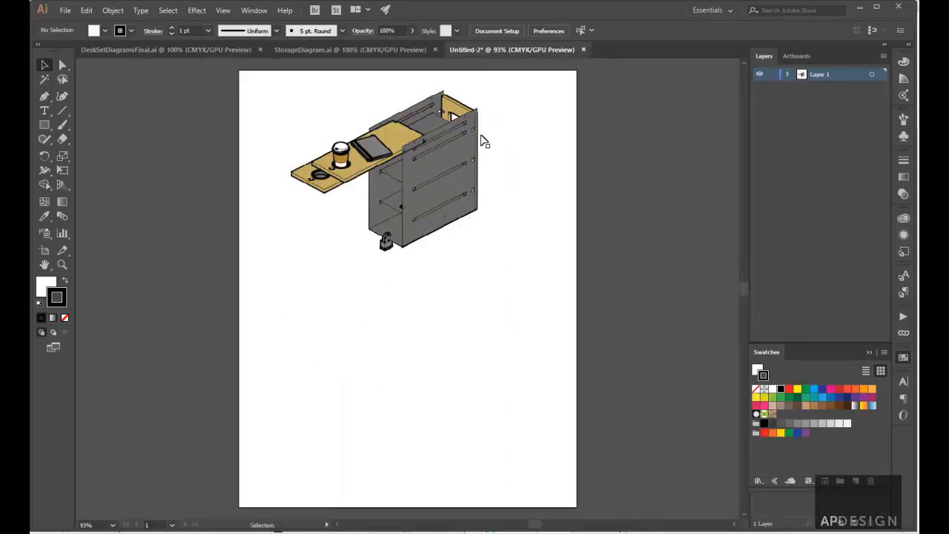
click(459, 147)
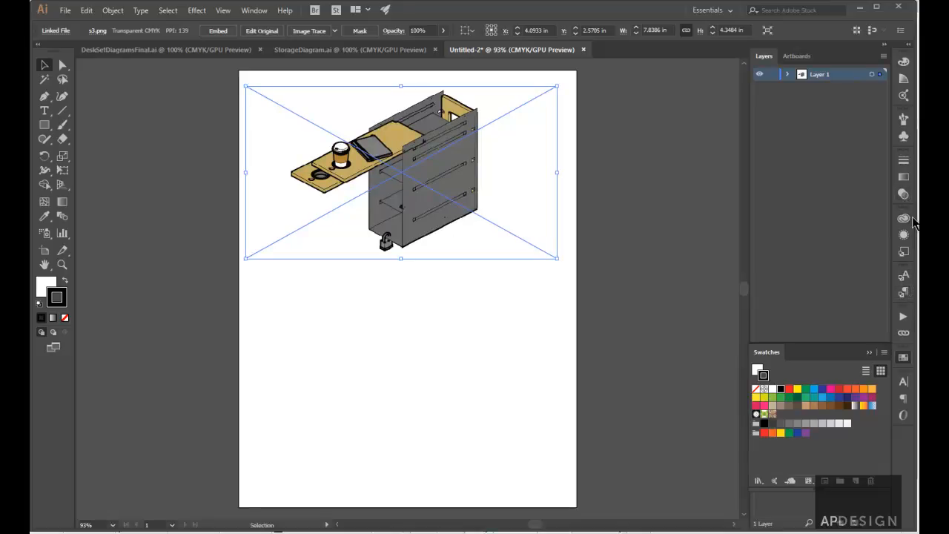
Step: Create a new layer named Transparent
click(883, 57)
click(901, 65)
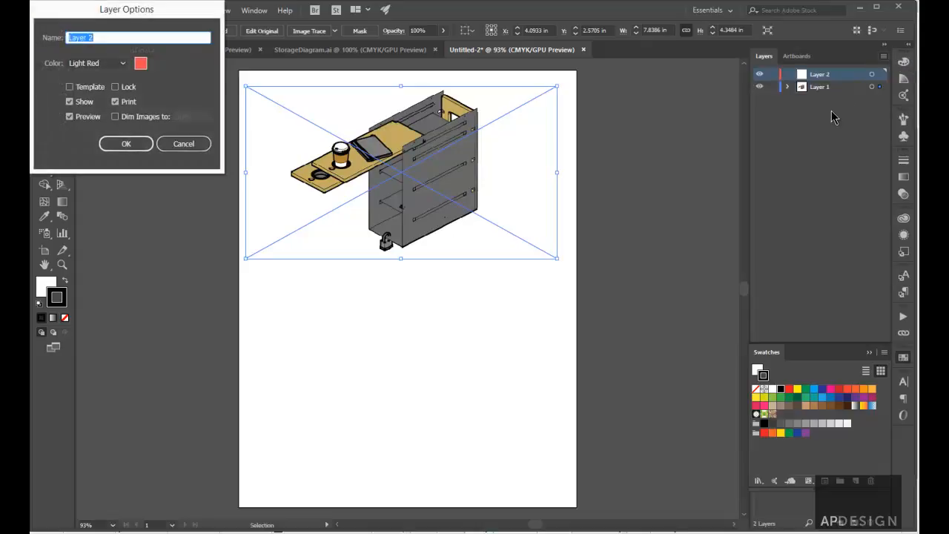
text(Trans)
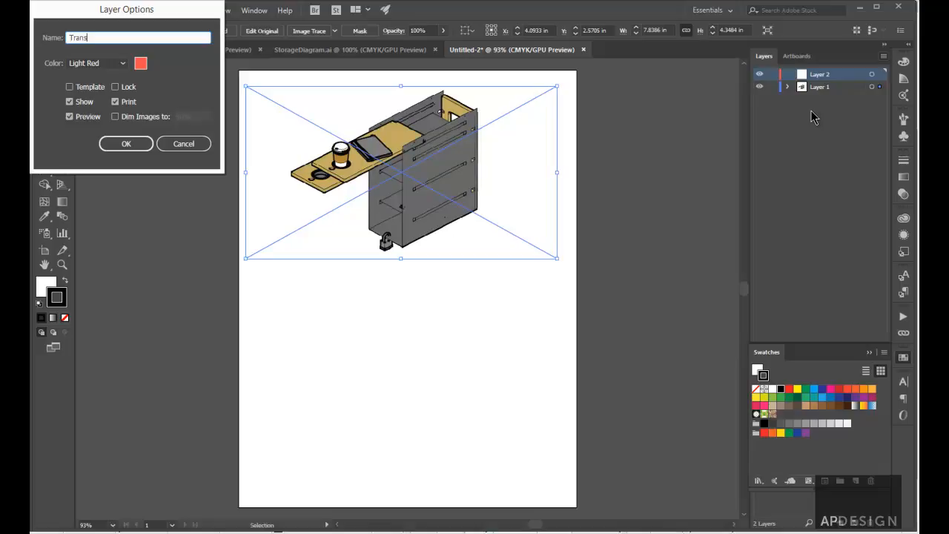
click(126, 144)
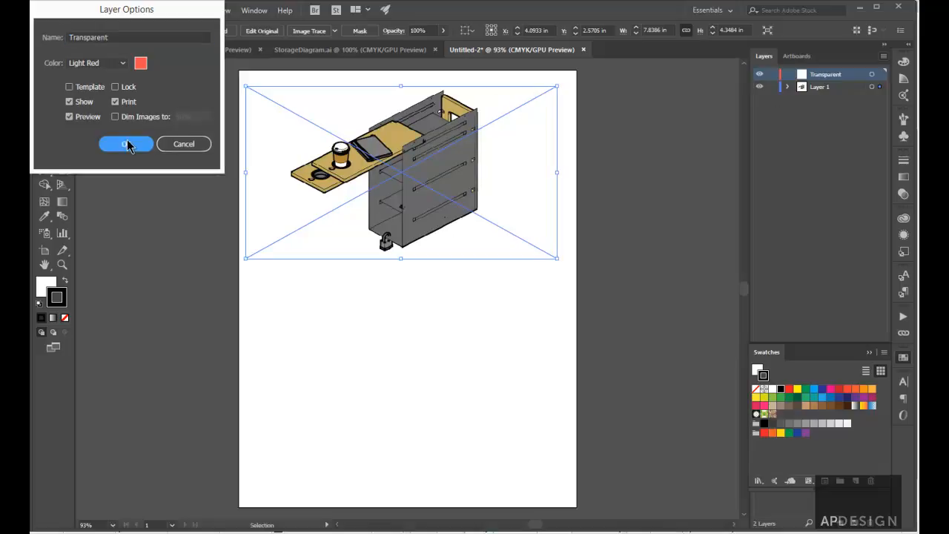
Step: Move the s2.png and s3.png images from Layer 1 into the Transparent layer
click(788, 87)
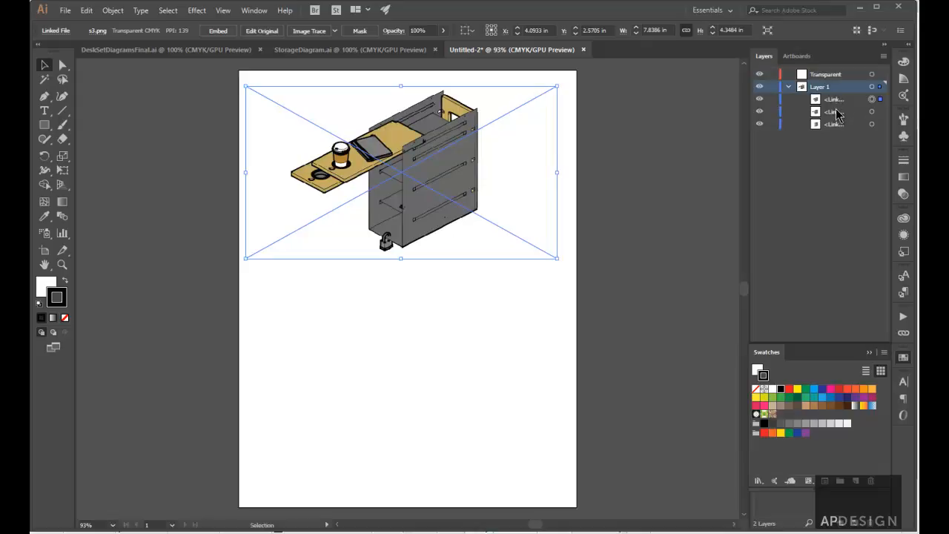
click(834, 111)
shift+click(838, 99)
drag(838, 100, 836, 75)
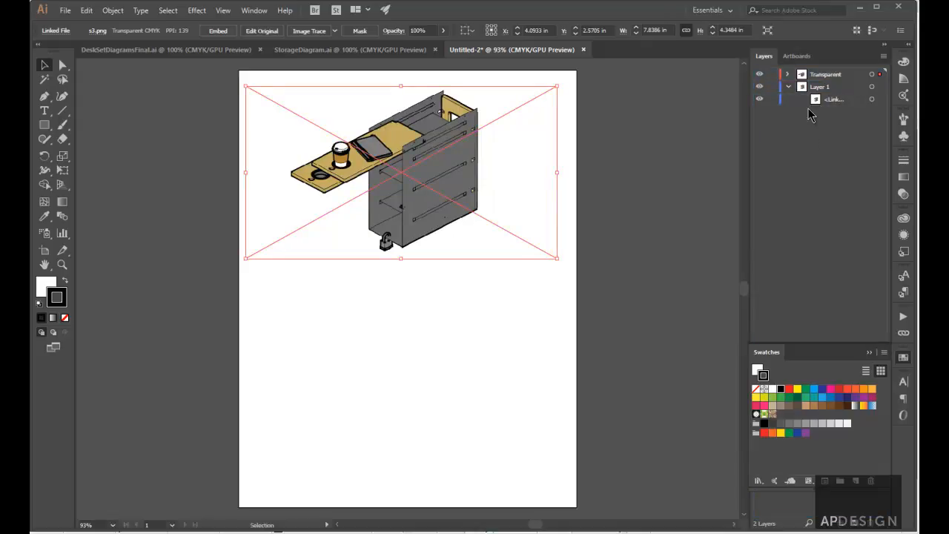
Step: Set the opacity of the whole Transparent layer to 37%
click(871, 74)
click(849, 77)
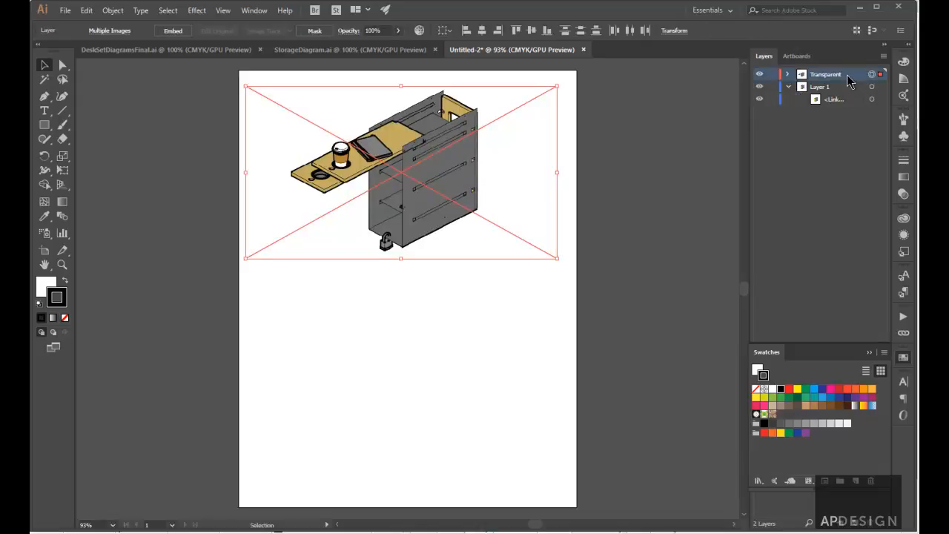
click(903, 194)
click(874, 172)
drag(880, 190, 844, 195)
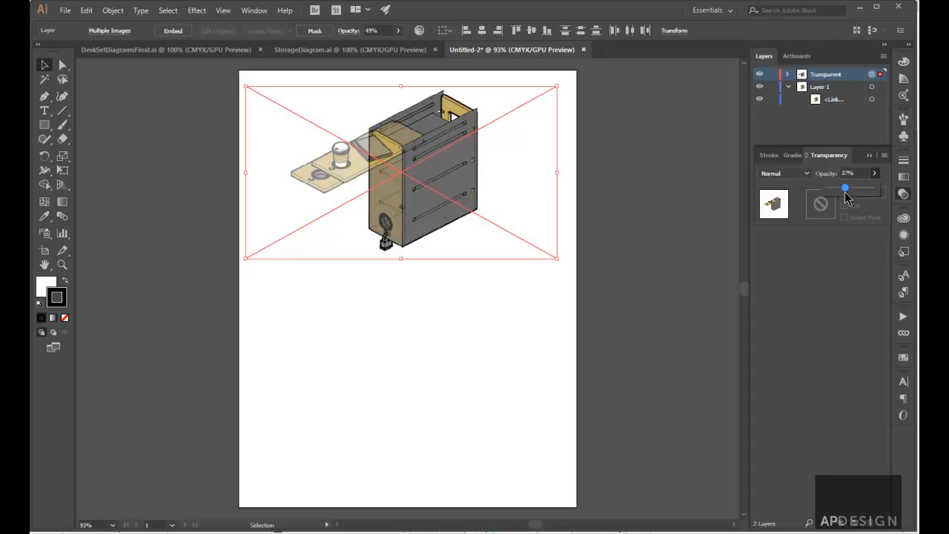
drag(847, 197, 847, 197)
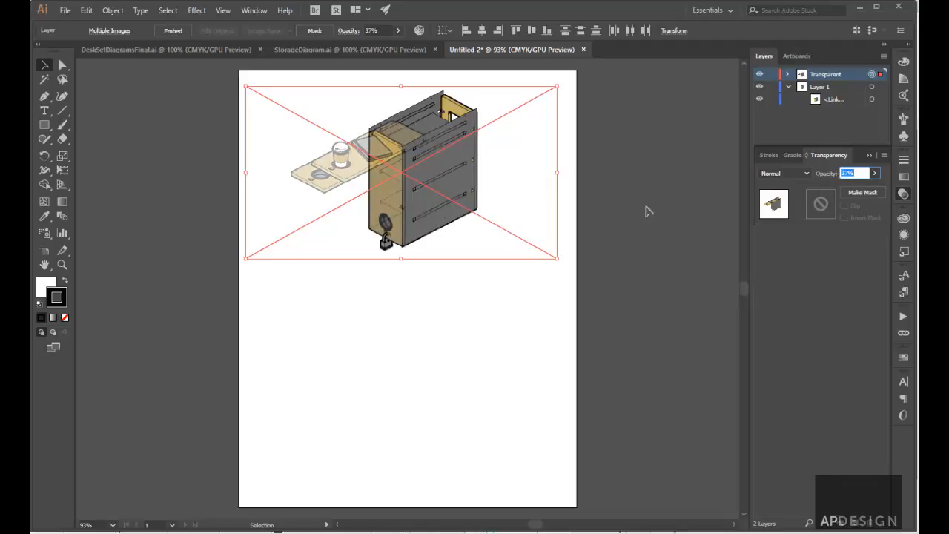
click(651, 248)
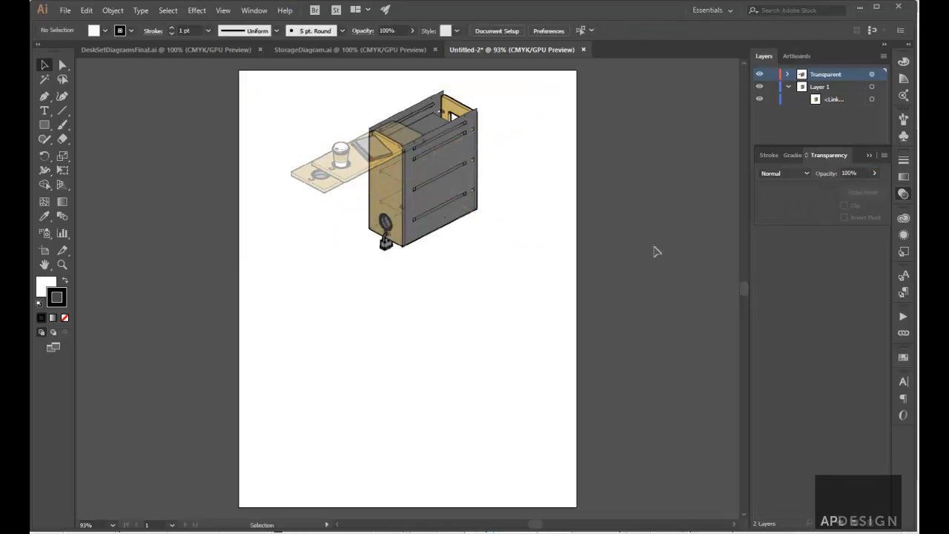
Step: Check the individual opacity of the s3.png image on the Transparent layer
click(383, 172)
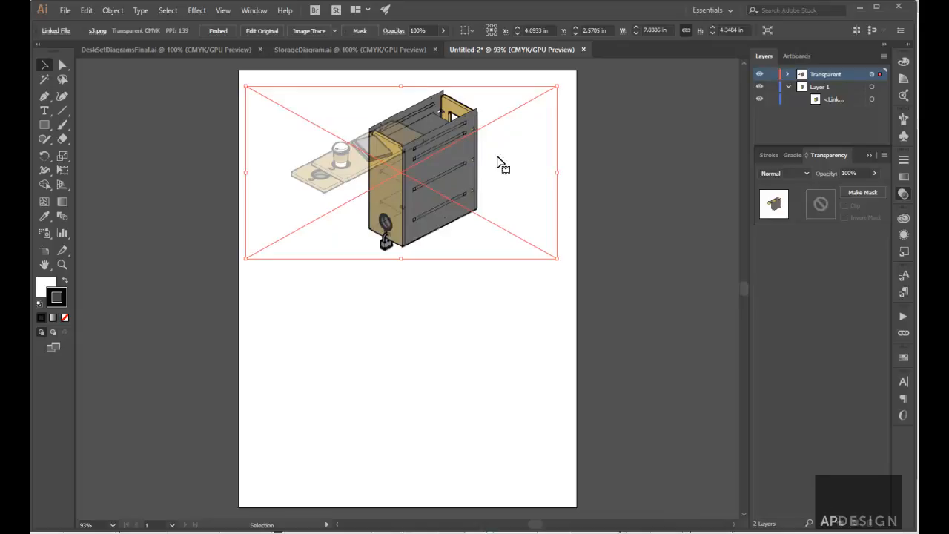
click(863, 173)
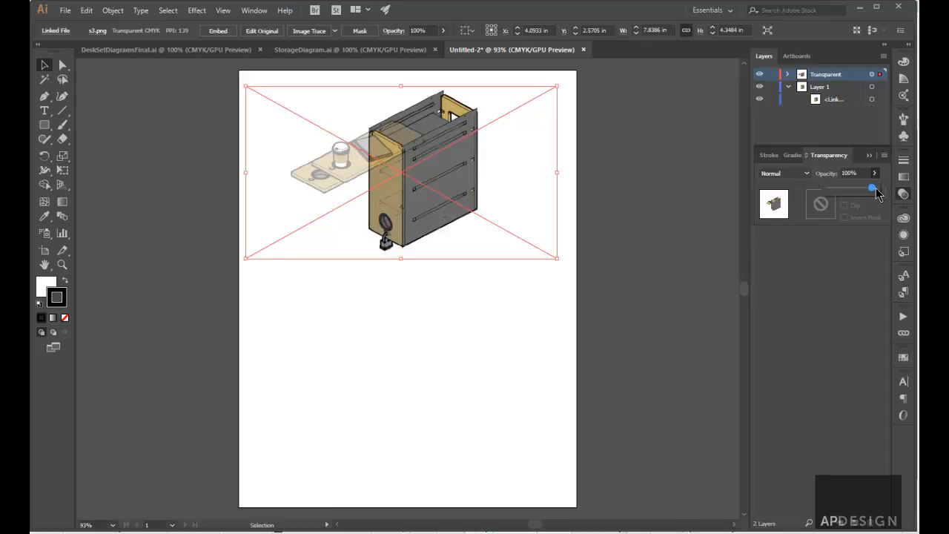
mouse_move(875, 191)
mouse_down()
mouse_move(844, 192)
mouse_move(891, 198)
mouse_up()
click(710, 224)
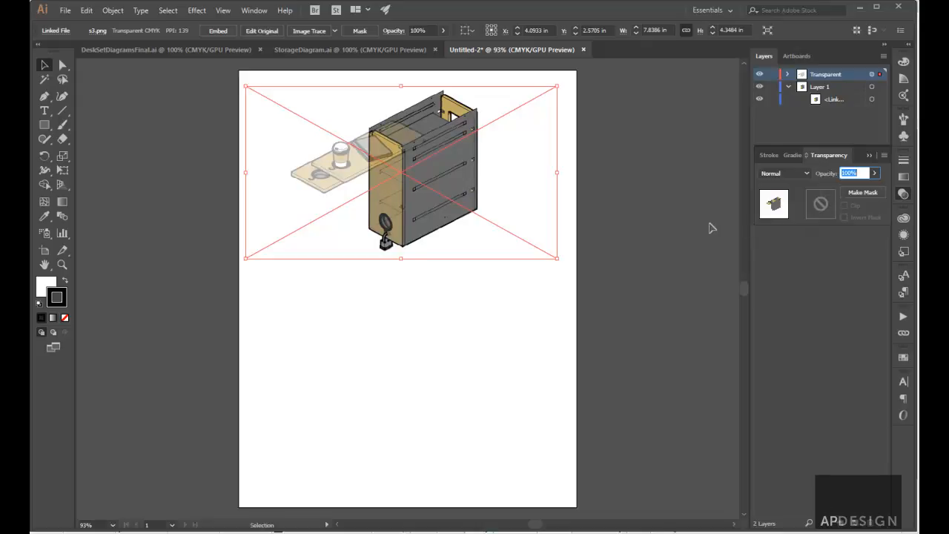
click(710, 228)
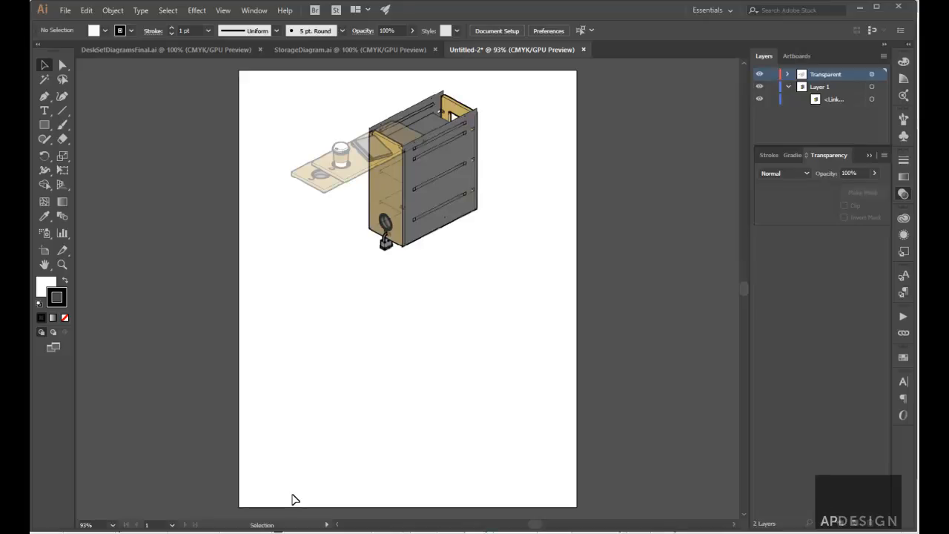
Step: Switch to Rhinoceros and turn on the Motion layer in the desk model
click(828, 100)
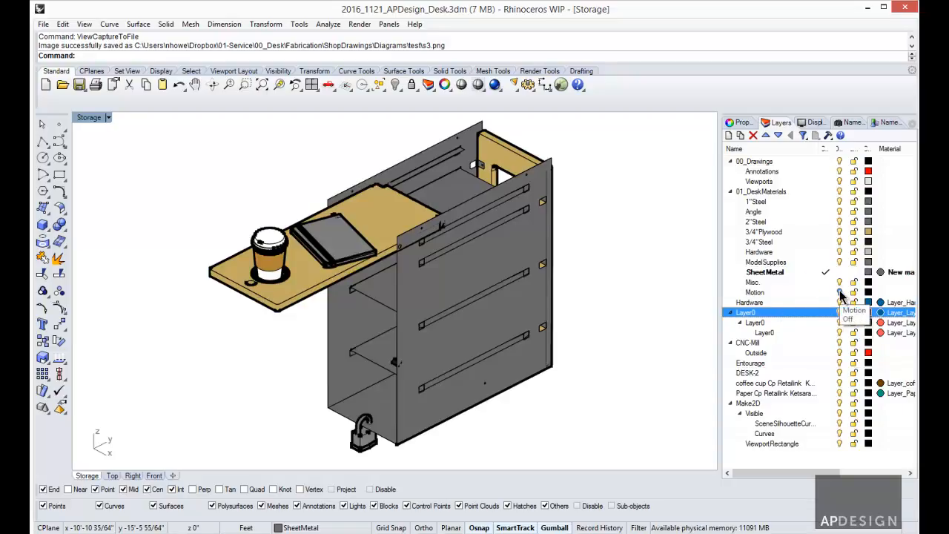
click(840, 295)
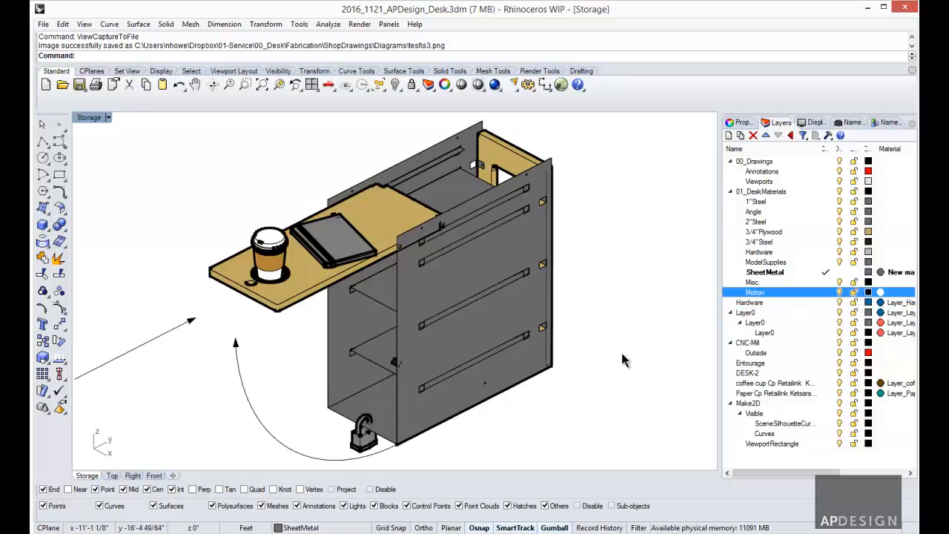
Step: Examine the straight and curved motion arrows beside the storage unit from a different viewing angle
drag(571, 363, 596, 333)
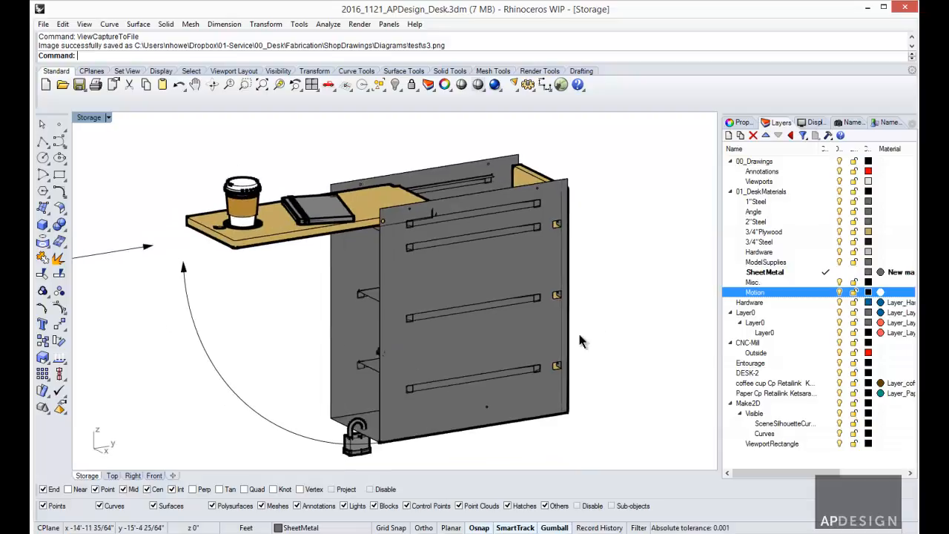
click(185, 280)
click(208, 279)
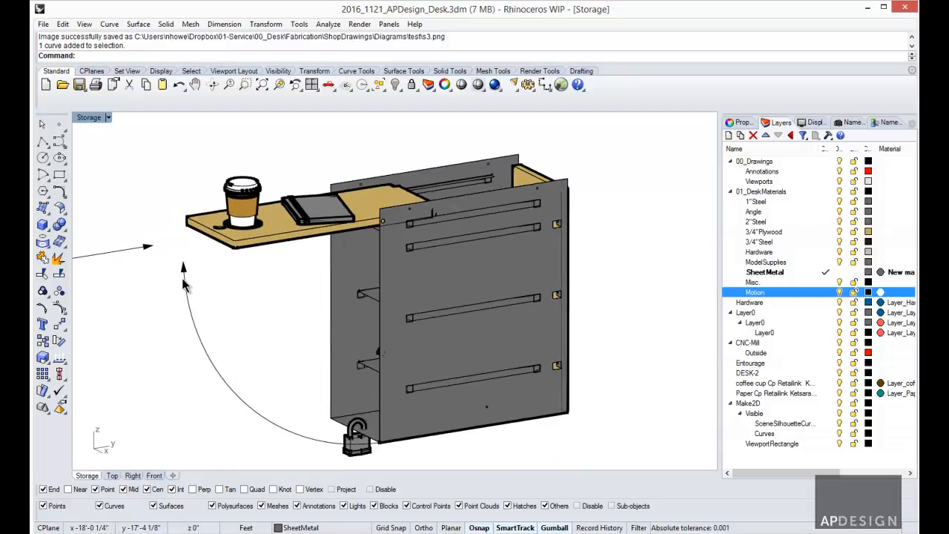
drag(208, 288, 245, 277)
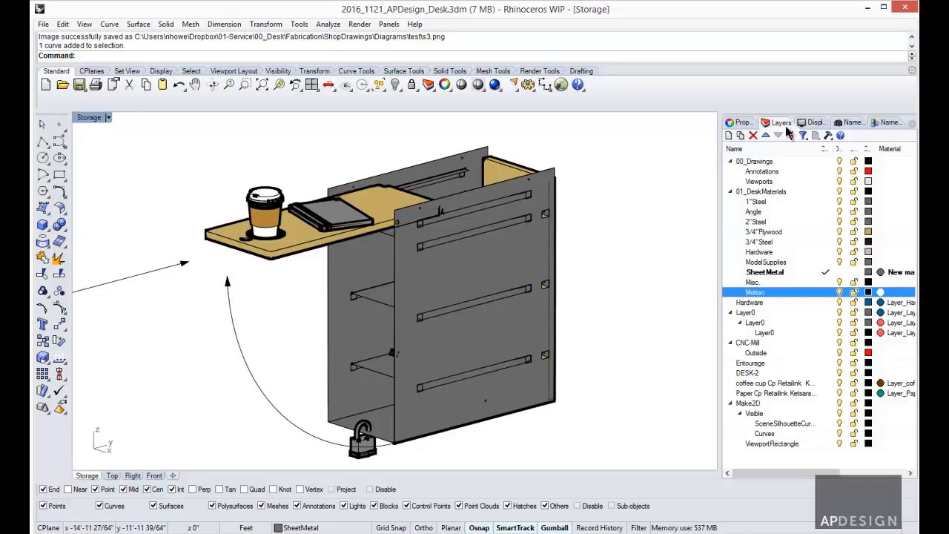
click(749, 124)
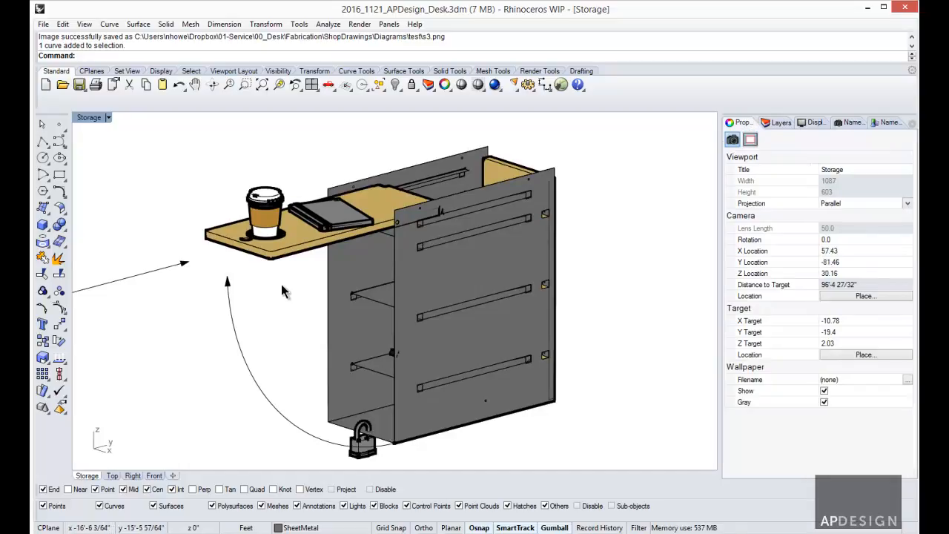
scroll(266, 291, up, 2)
scroll(267, 291, down, 4)
scroll(265, 292, up, 1)
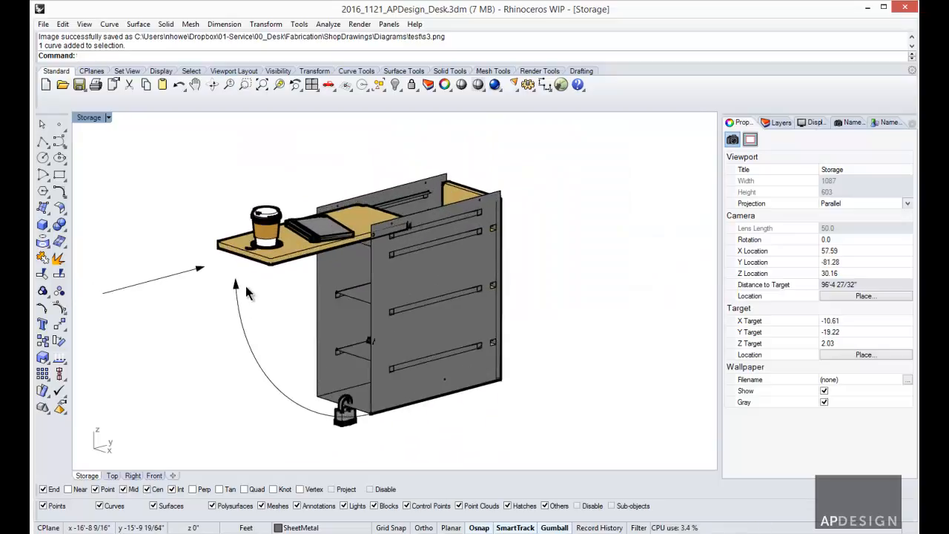
Step: Restore the saved named view Storage in the viewport
click(813, 123)
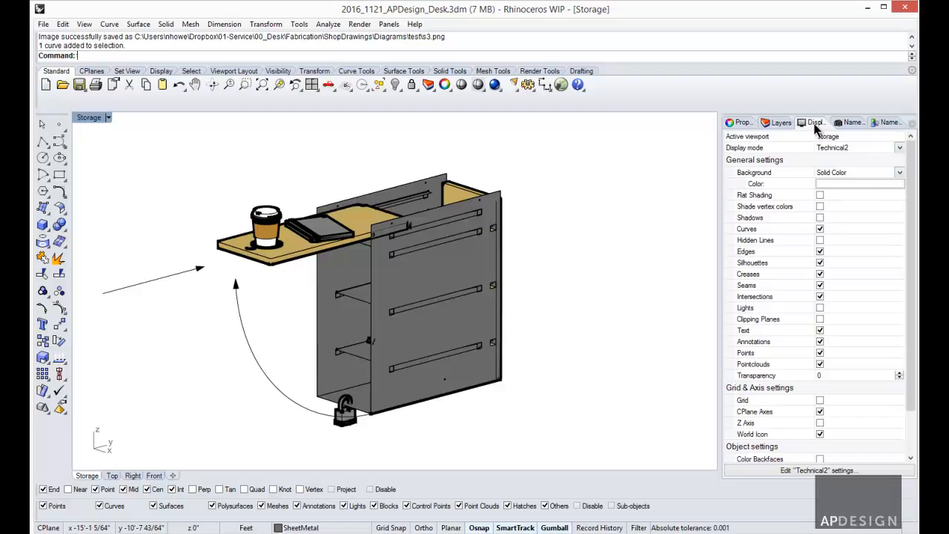
click(852, 123)
double_click(754, 349)
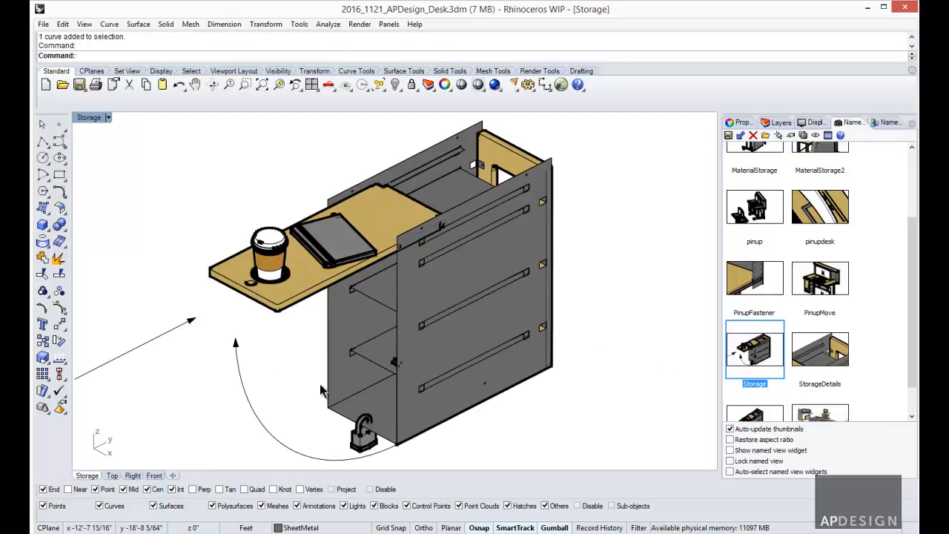
Step: Export the straight and curved motion curves as an Illustrator snapshot of the current view, overwriting motion.AI
drag(266, 366, 190, 328)
drag(260, 353, 159, 322)
click(43, 24)
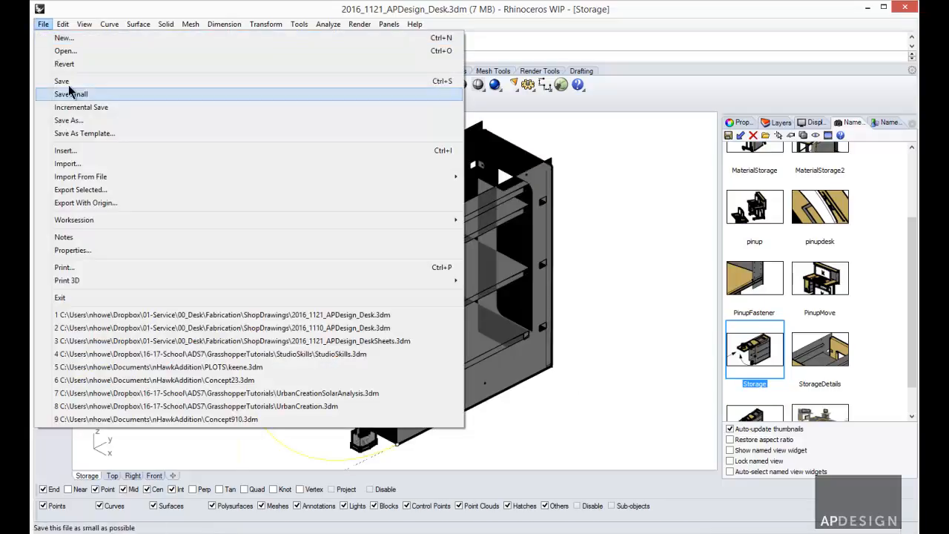
click(95, 190)
double_click(746, 241)
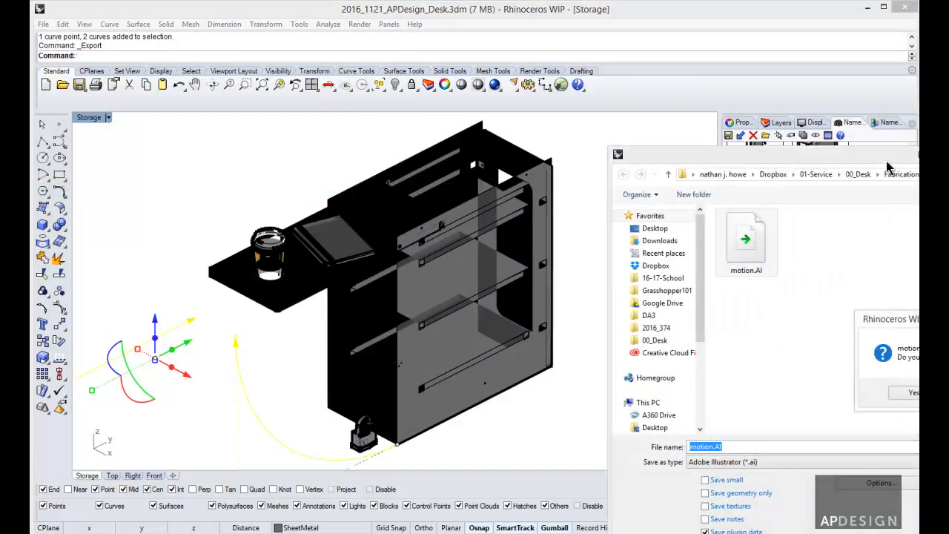
click(784, 171)
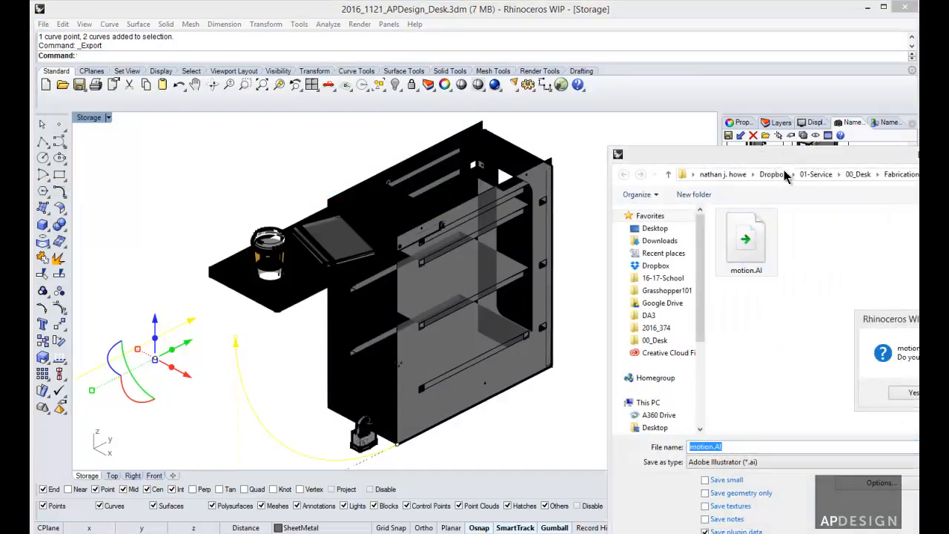
click(909, 393)
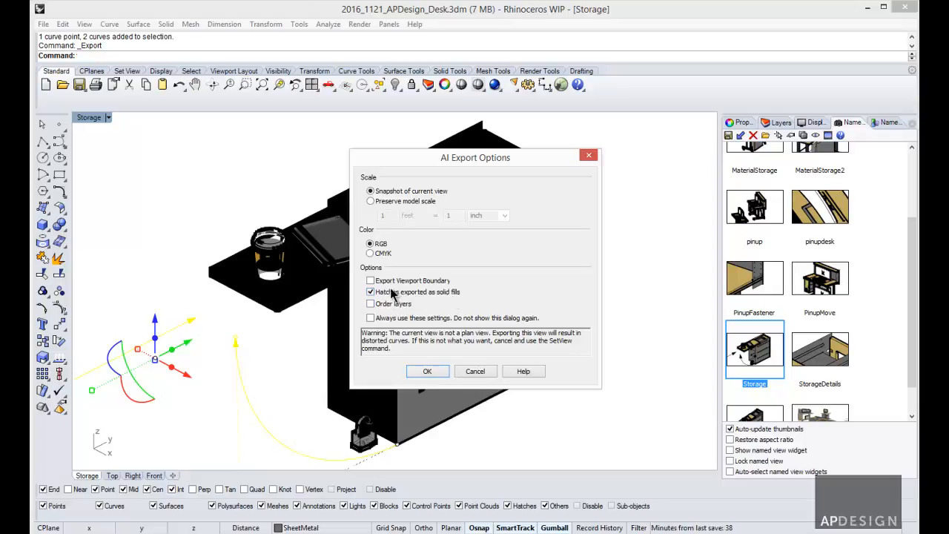
click(434, 372)
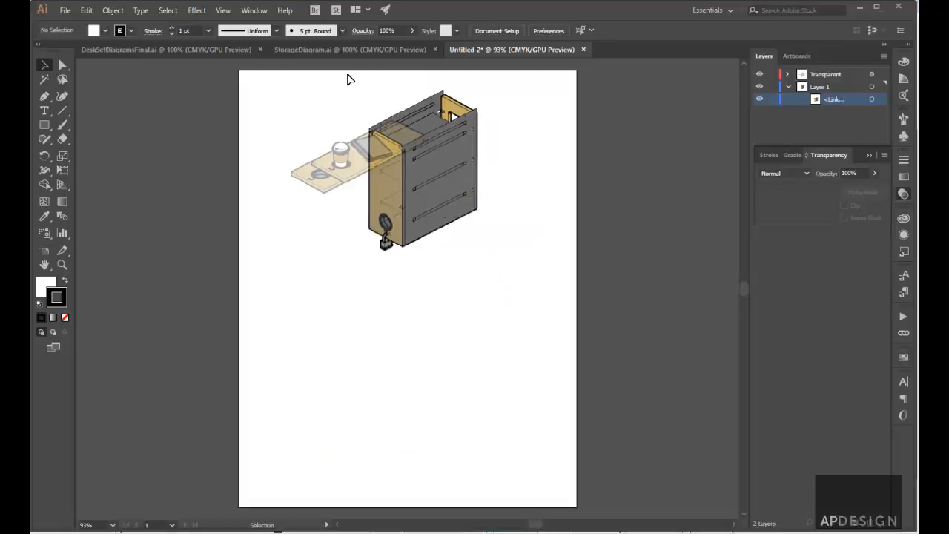
Step: Switch to Illustrator and open the exported motion.AI file
click(66, 11)
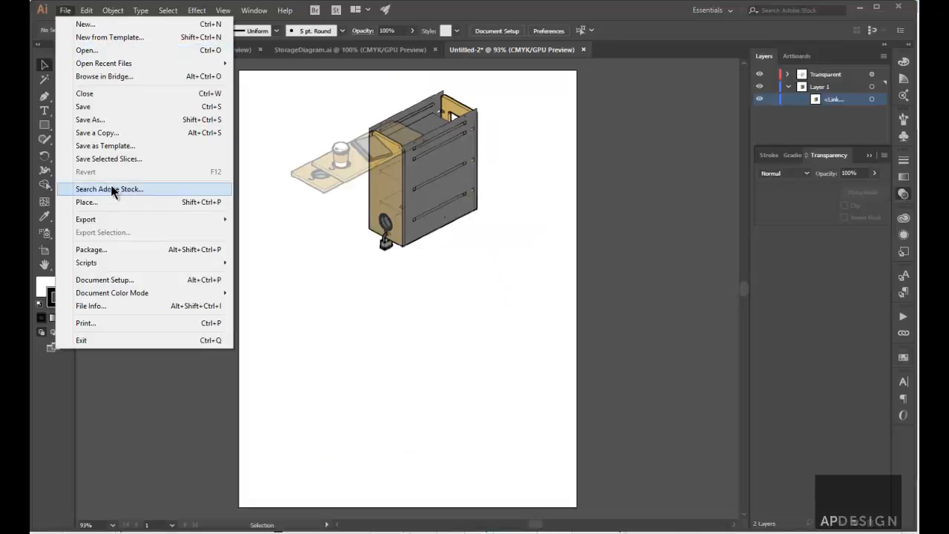
click(85, 52)
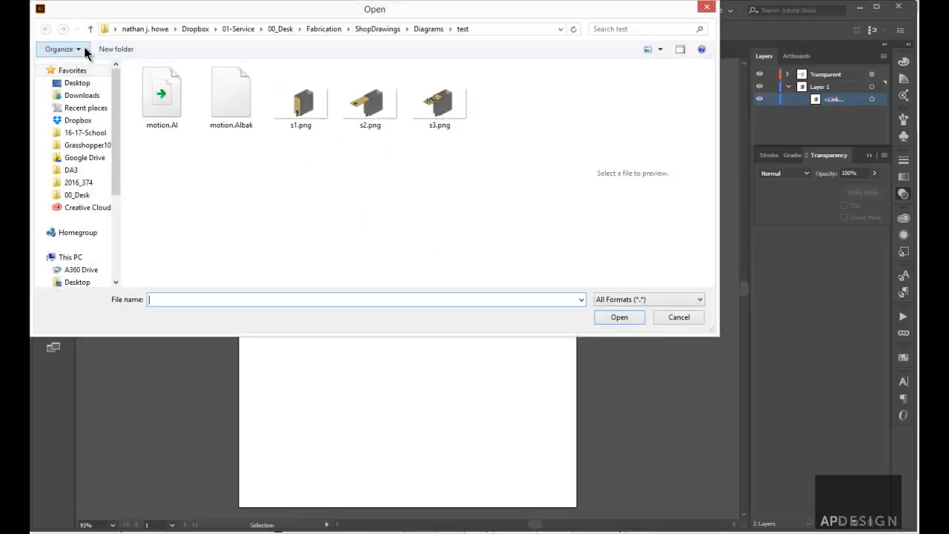
click(162, 103)
click(618, 319)
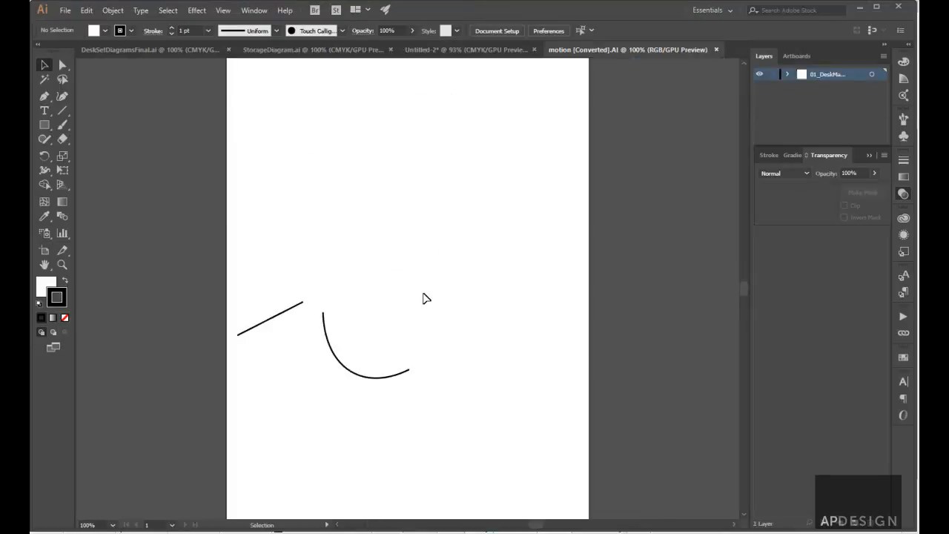
Step: Copy both motion curves into the Untitled-2 document and align them with the storage unit and its extended work surface
drag(393, 341, 279, 282)
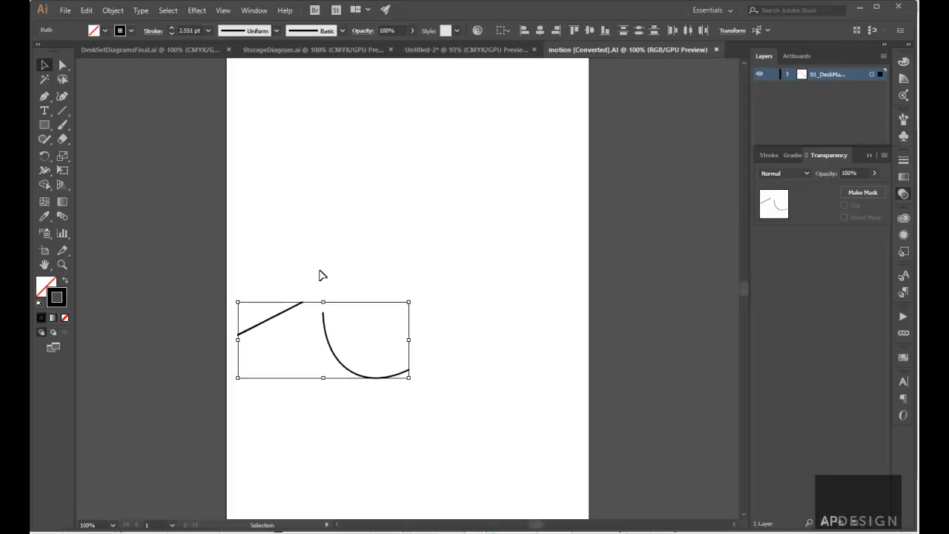
key(ctrl+c)
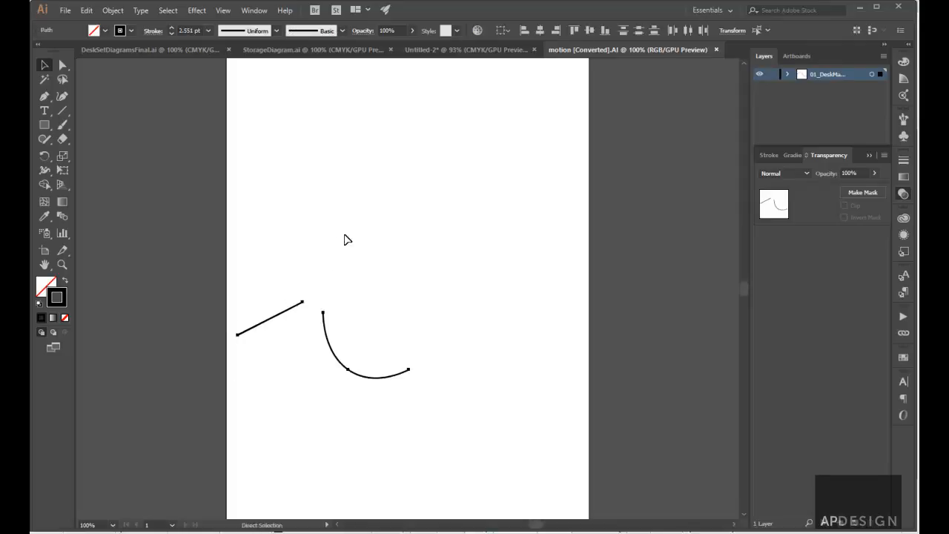
click(475, 50)
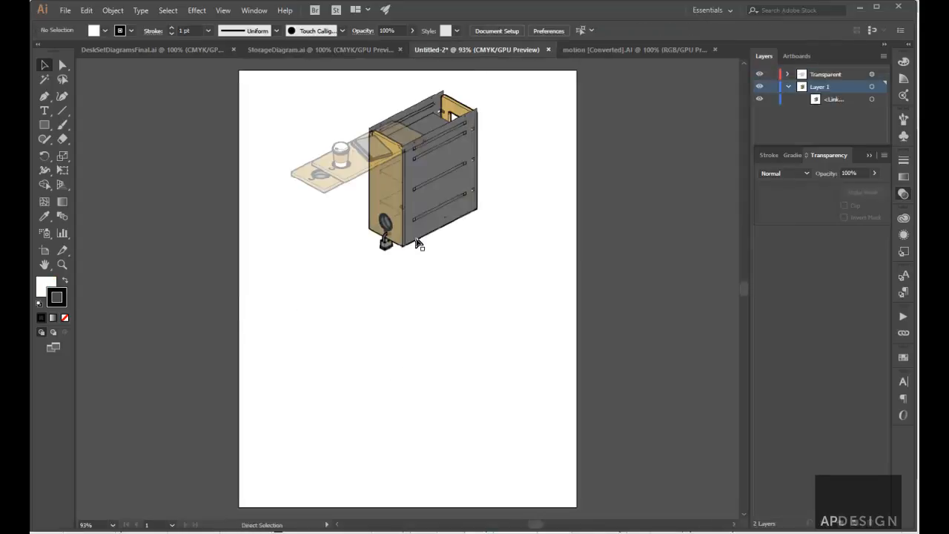
key(ctrl+v)
drag(413, 284, 326, 216)
key(Up)
key(Up)
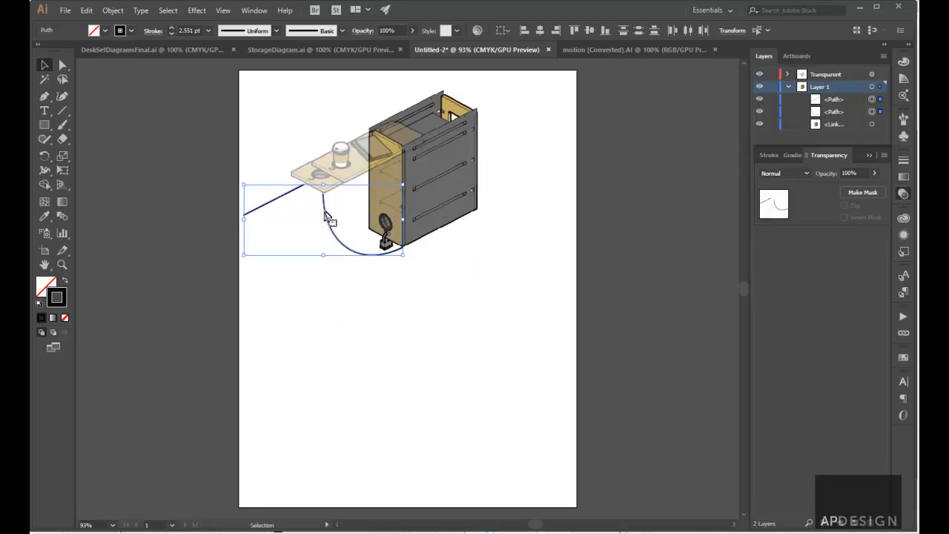
click(354, 296)
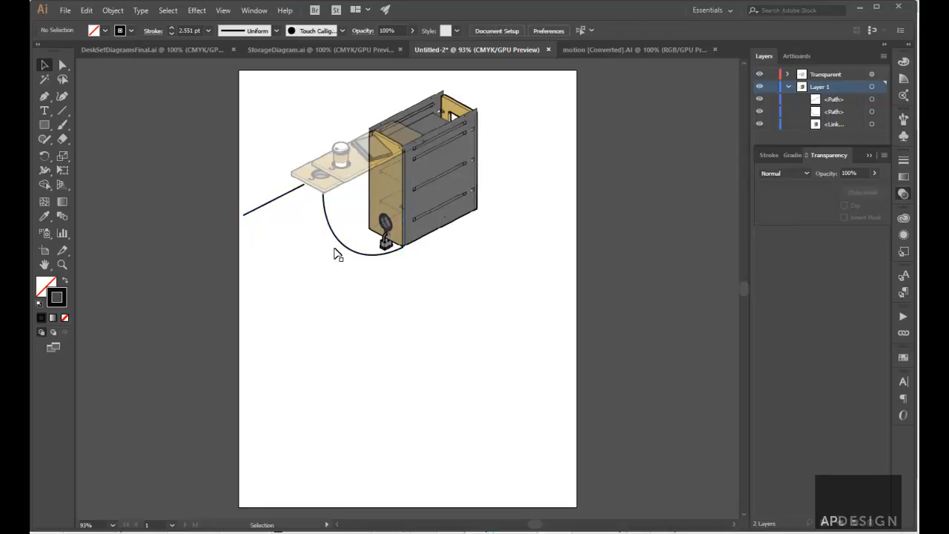
click(350, 256)
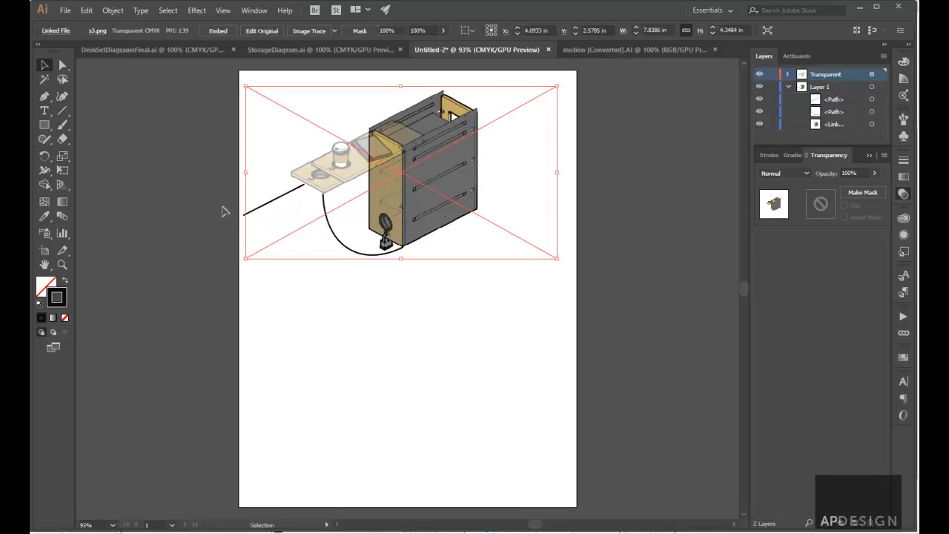
click(307, 208)
click(324, 206)
click(345, 264)
click(360, 259)
click(409, 265)
click(395, 255)
Step: Create a new layer named Notes above Layer 1
click(832, 100)
shift+click(832, 111)
click(883, 57)
click(911, 65)
text(Notes)
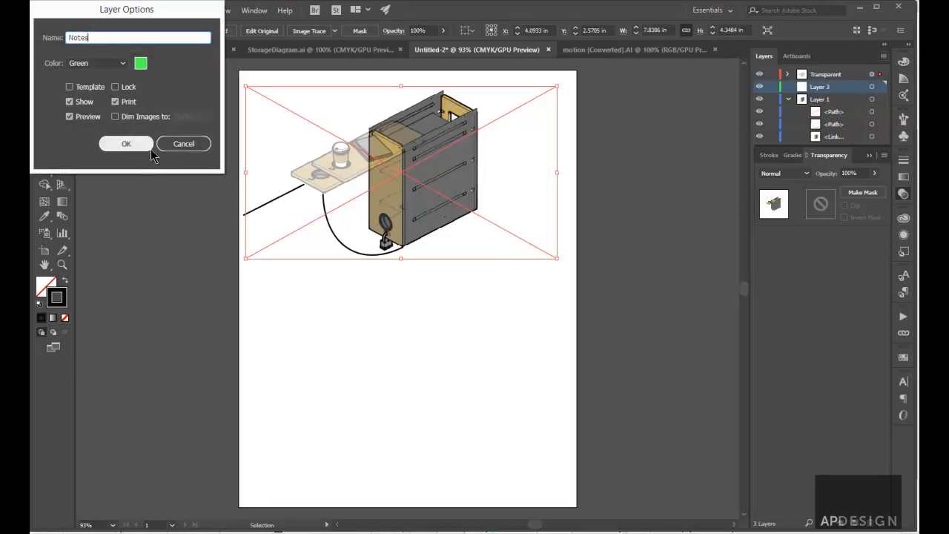
click(126, 143)
Step: Put the Notes layer at the top of the layer stack and move both motion paths from Layer 1 into it
mouse_move(838, 71)
mouse_down()
mouse_move(840, 99)
mouse_move(840, 78)
mouse_up()
click(843, 112)
shift+click(844, 124)
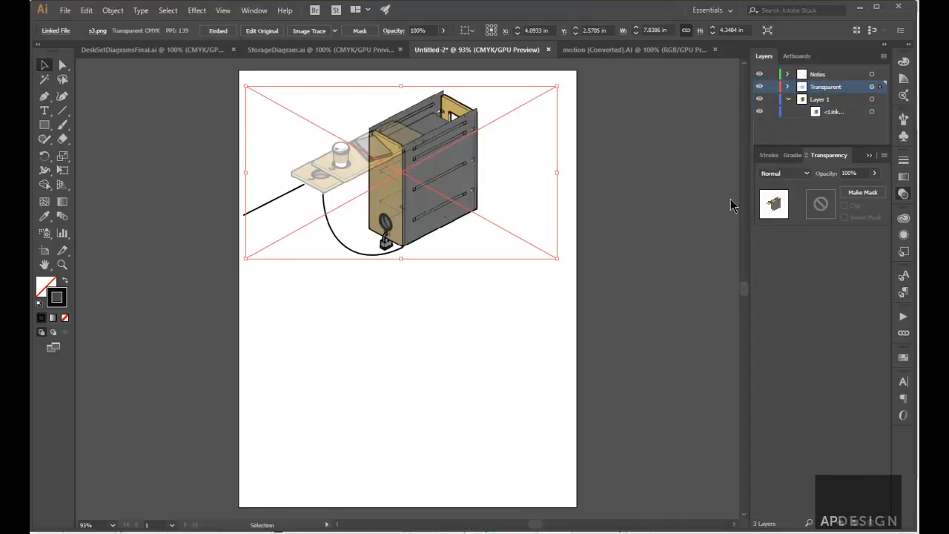
Step: Give both motion curves a dashed stroke with 12 pt dashes and an arrowhead at the path end
click(352, 263)
click(351, 255)
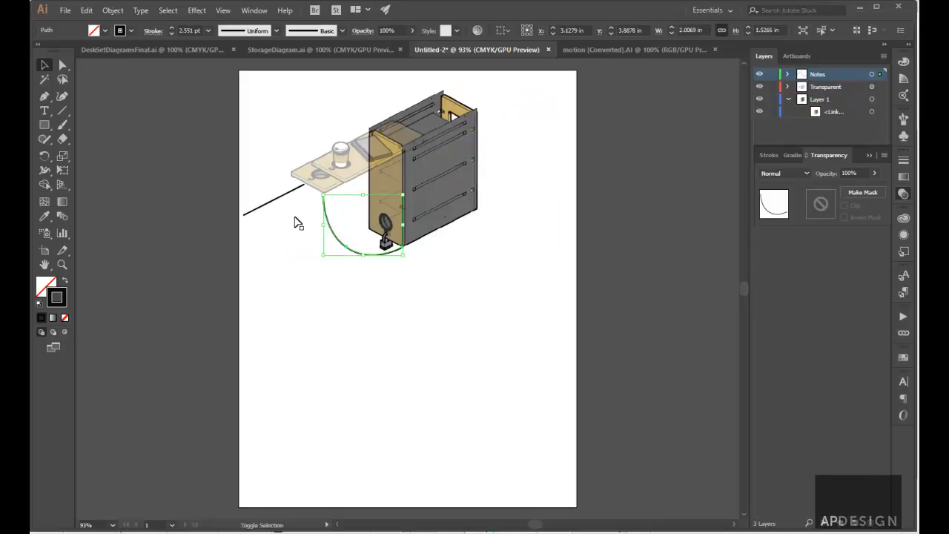
shift+click(279, 202)
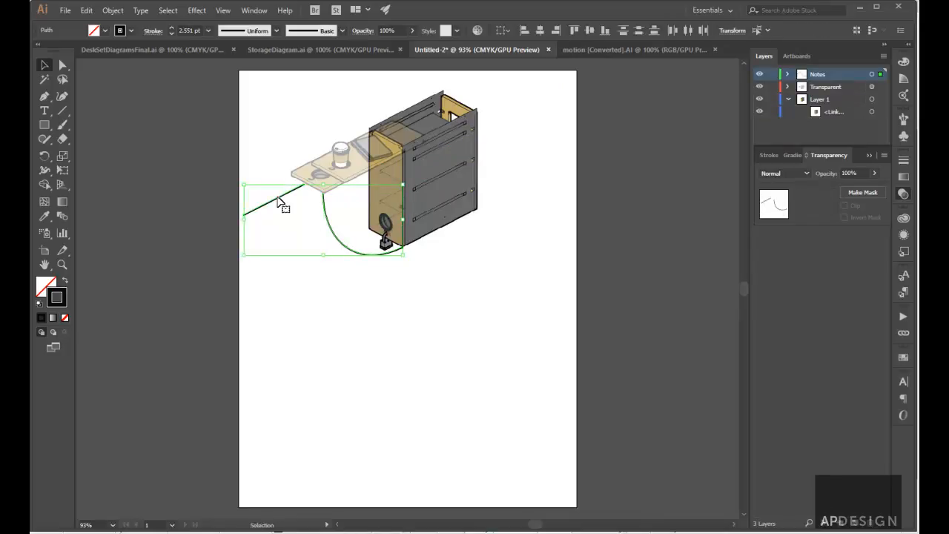
click(903, 159)
click(771, 241)
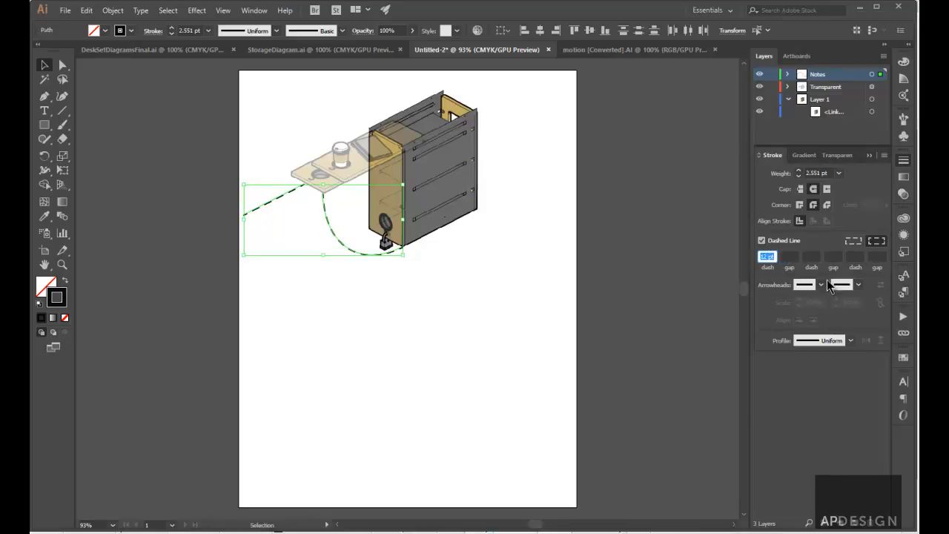
click(858, 285)
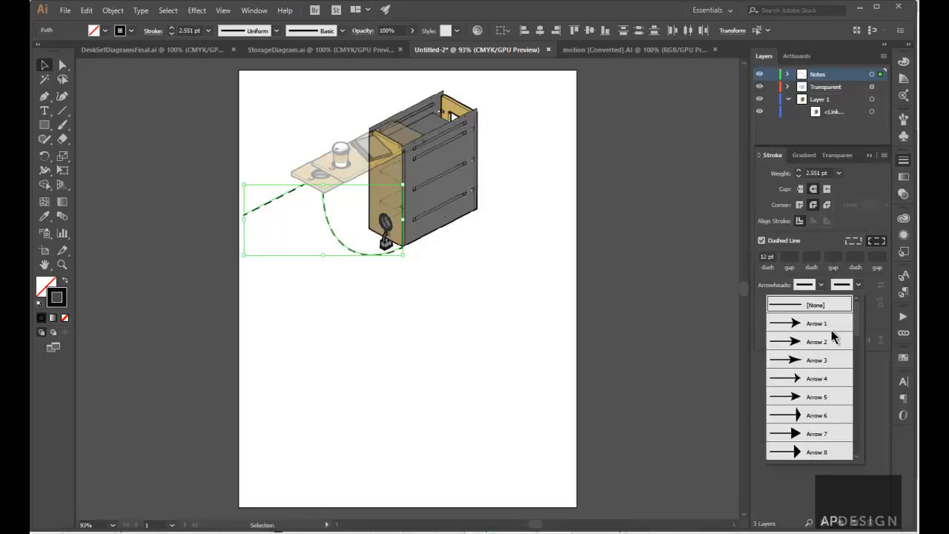
click(857, 442)
click(832, 359)
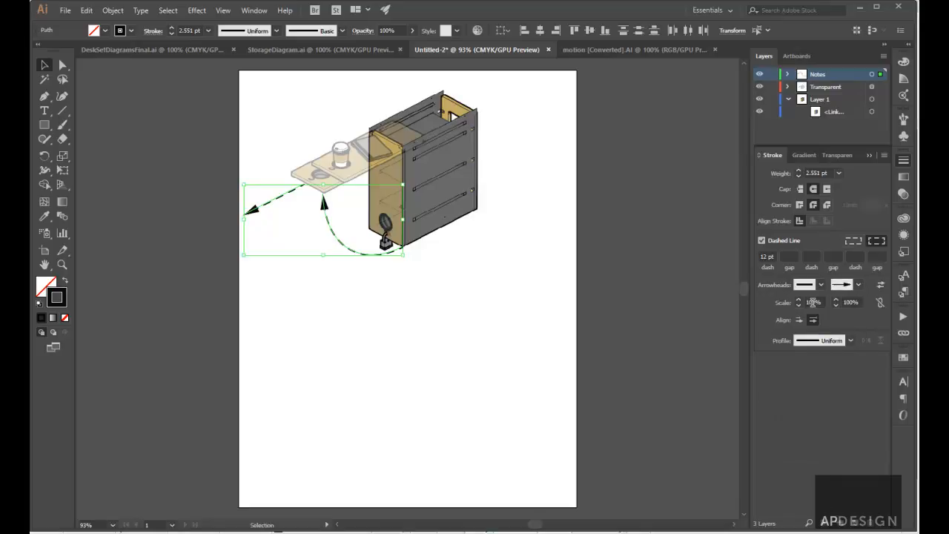
click(311, 228)
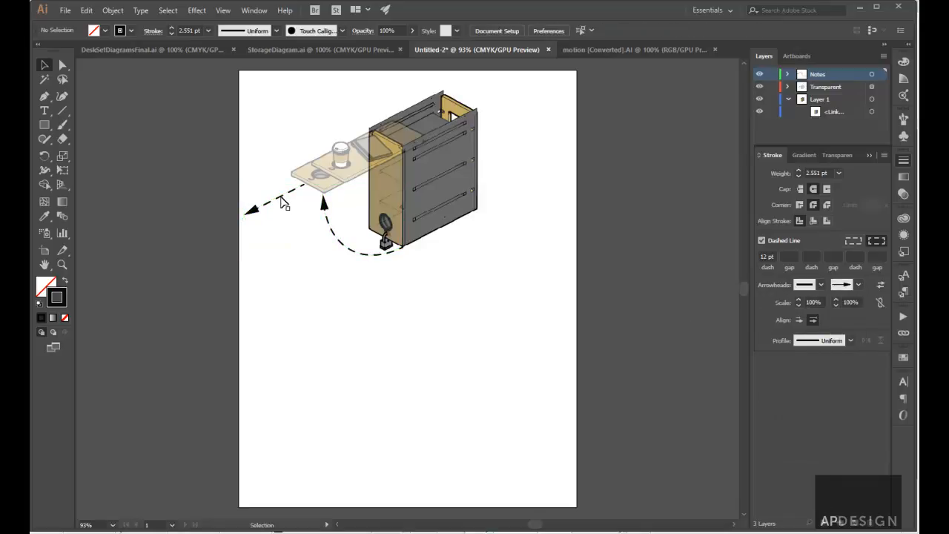
Step: Reverse the path direction of the straight dashed arrow so it points toward the storage unit
click(281, 198)
click(269, 201)
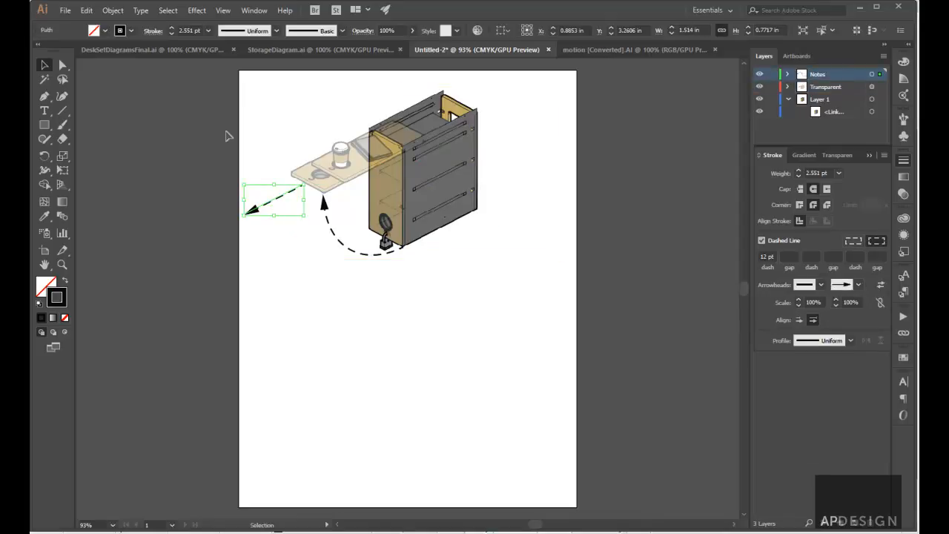
click(112, 10)
mouse_move(159, 267)
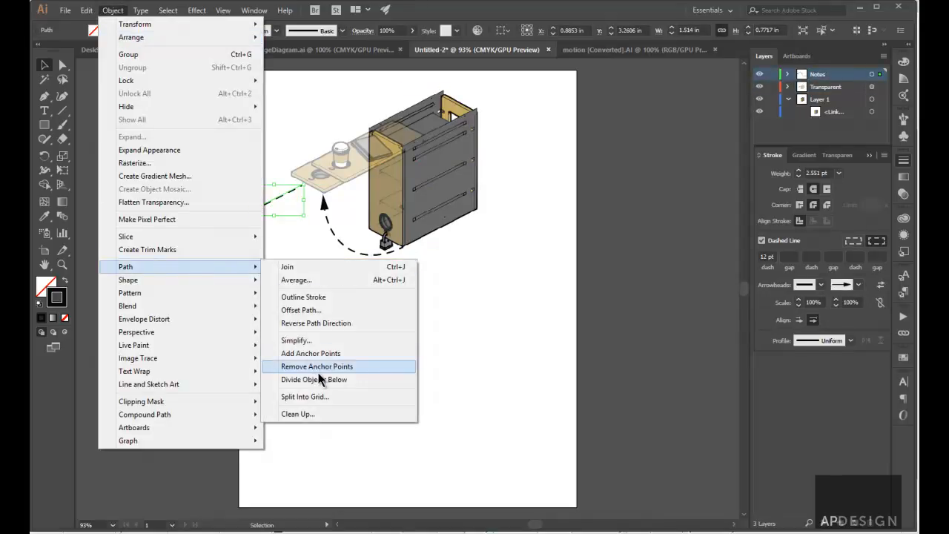
click(316, 324)
click(320, 335)
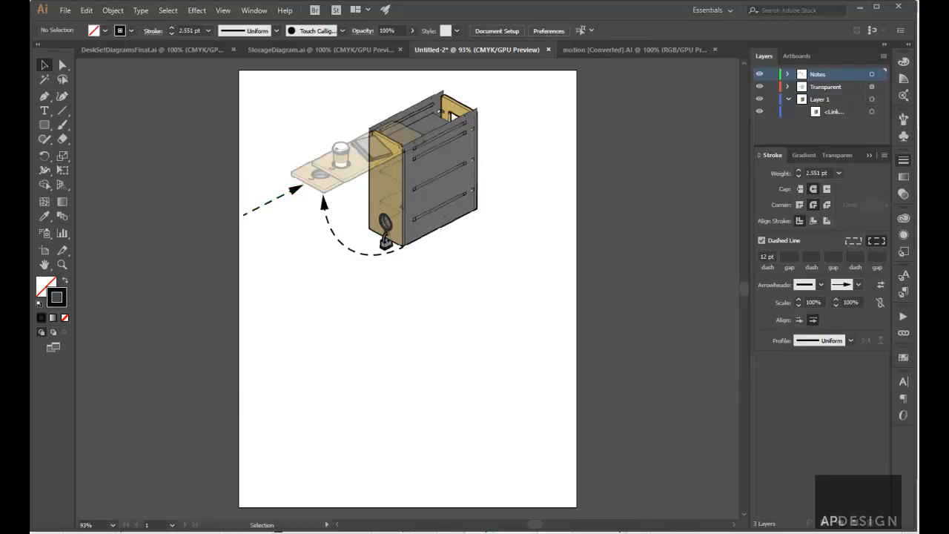
Step: Set the stroke color to red and save it as a global process swatch, C=0 M=99 Y=100 K=0, in My Library
click(903, 61)
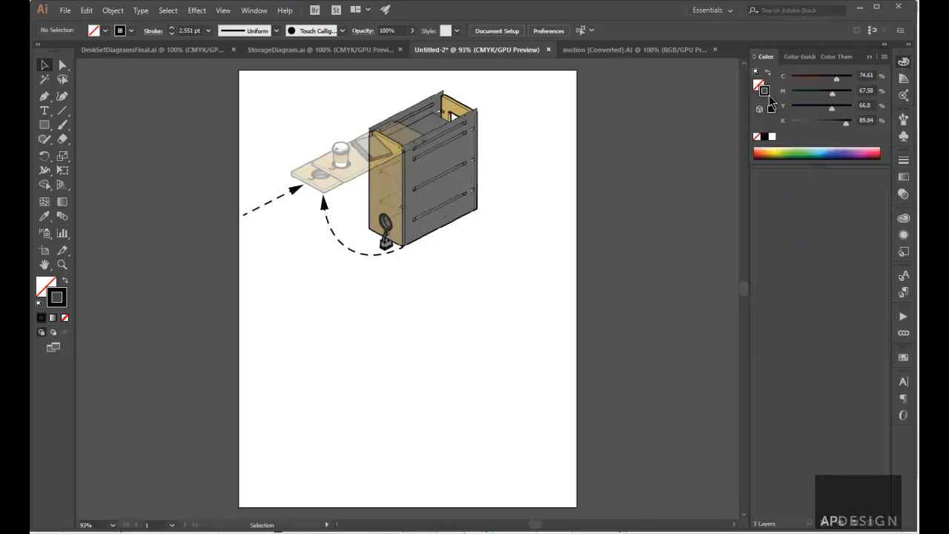
click(757, 152)
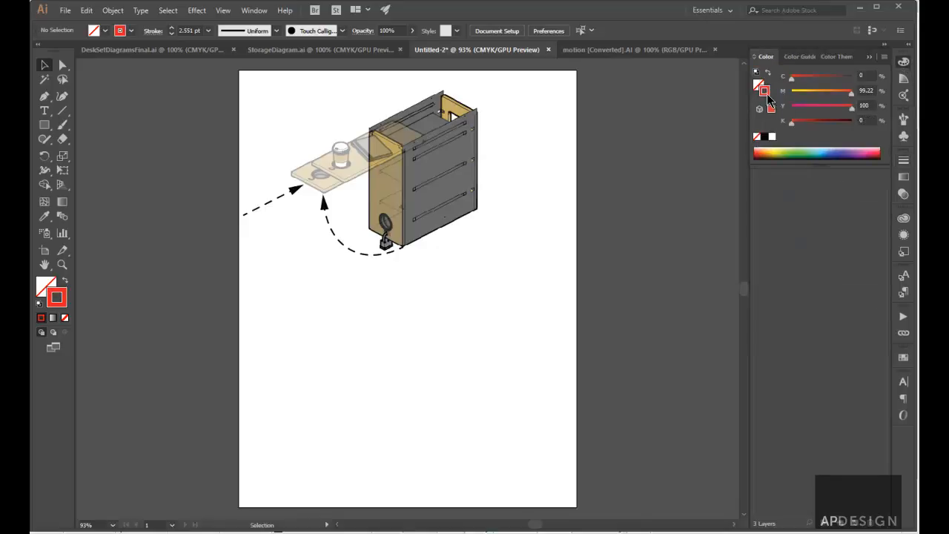
click(884, 56)
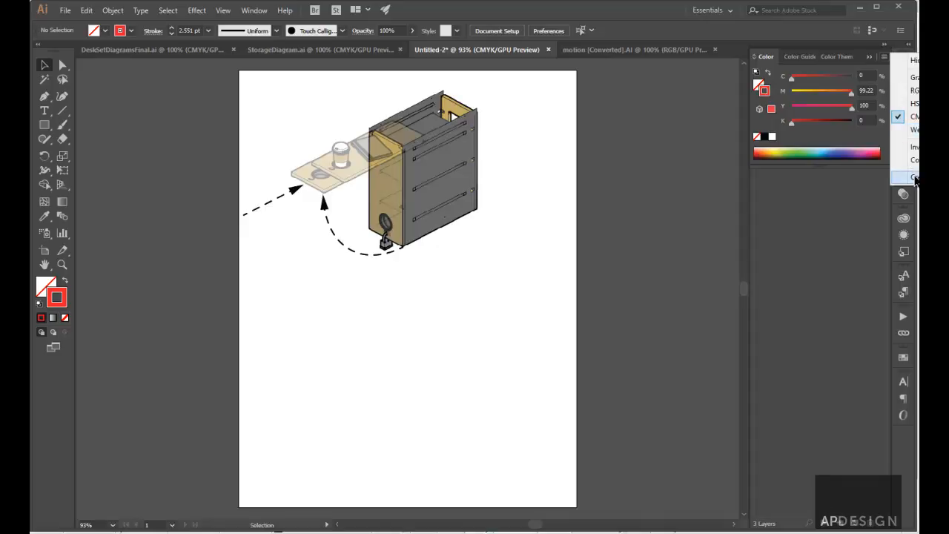
click(914, 178)
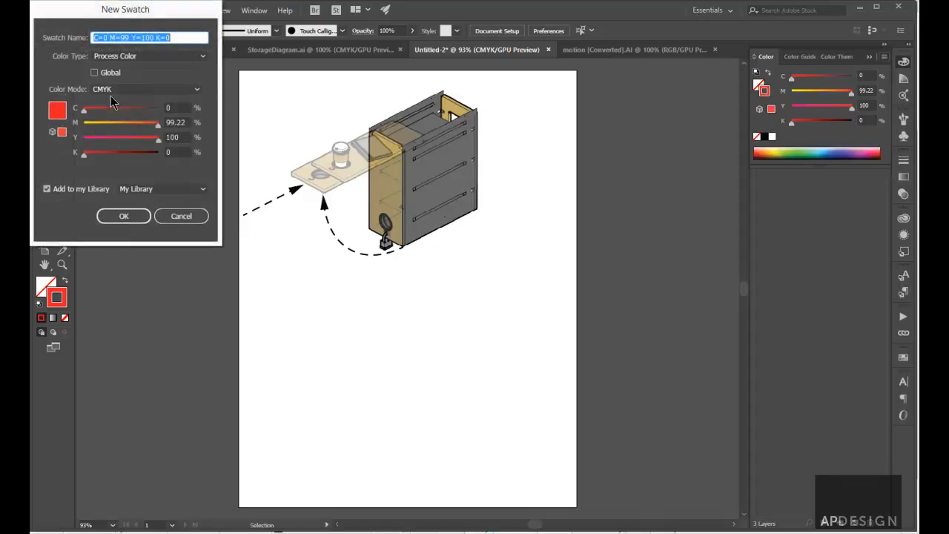
click(95, 72)
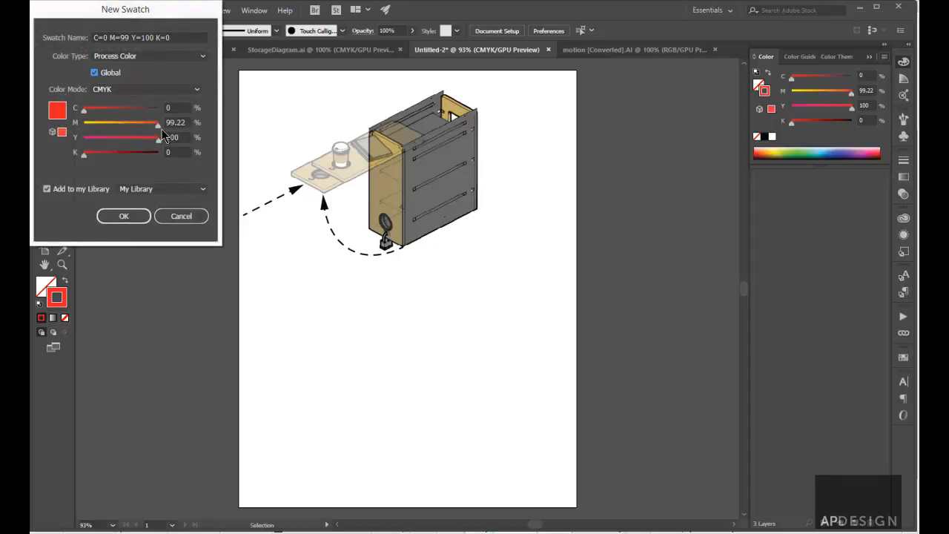
click(123, 216)
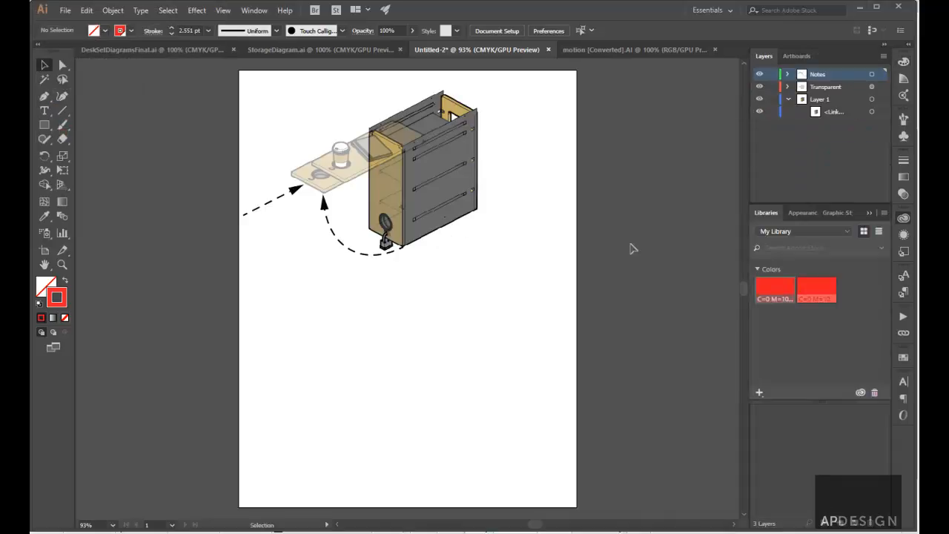
Step: Apply the new red global swatch to the stroke of both dashed motion arrows
click(904, 162)
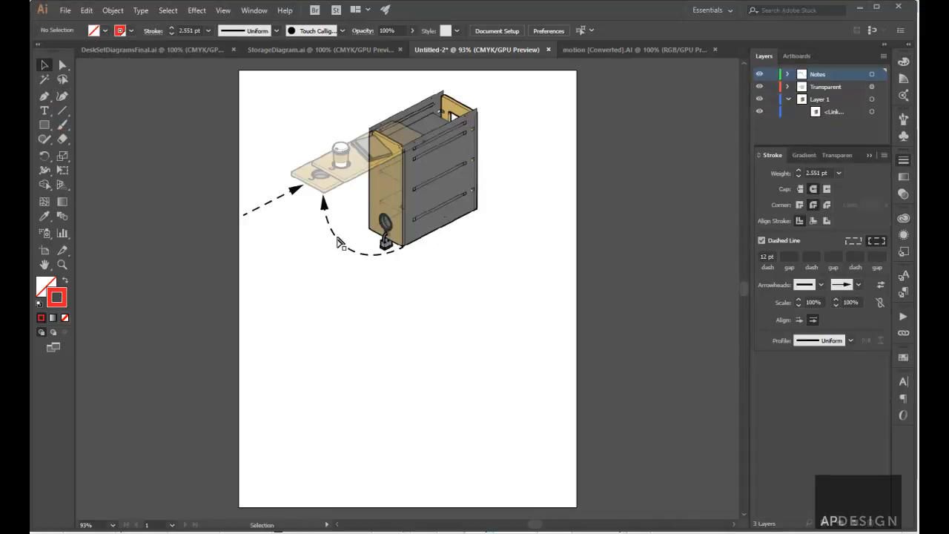
click(340, 241)
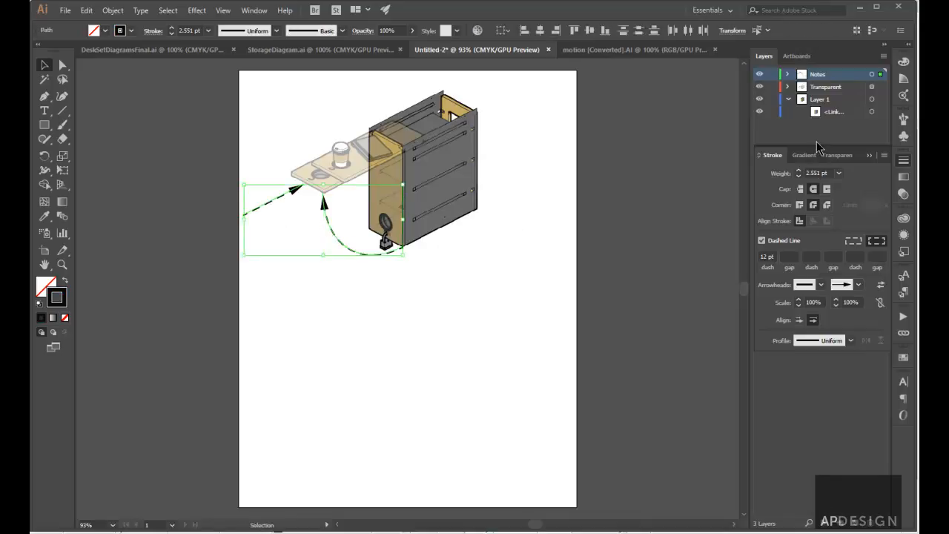
click(904, 357)
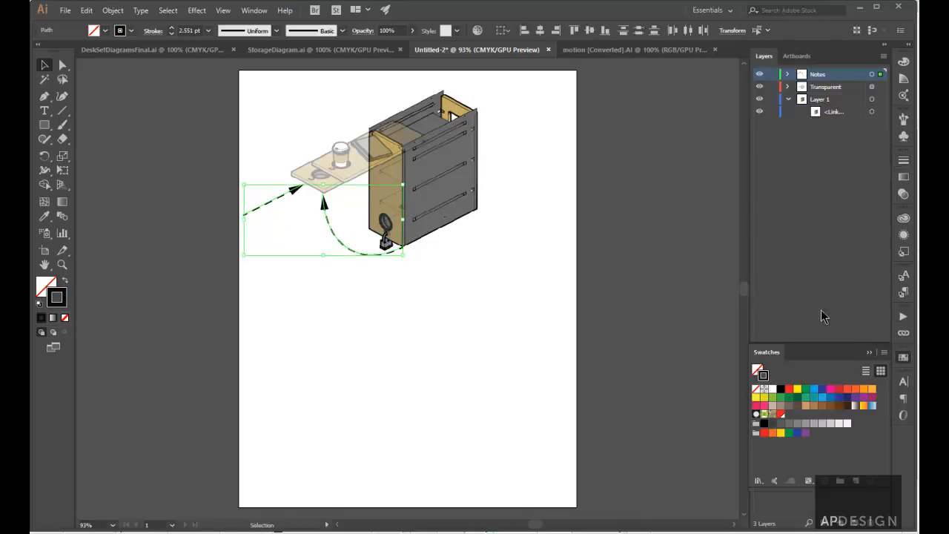
click(781, 413)
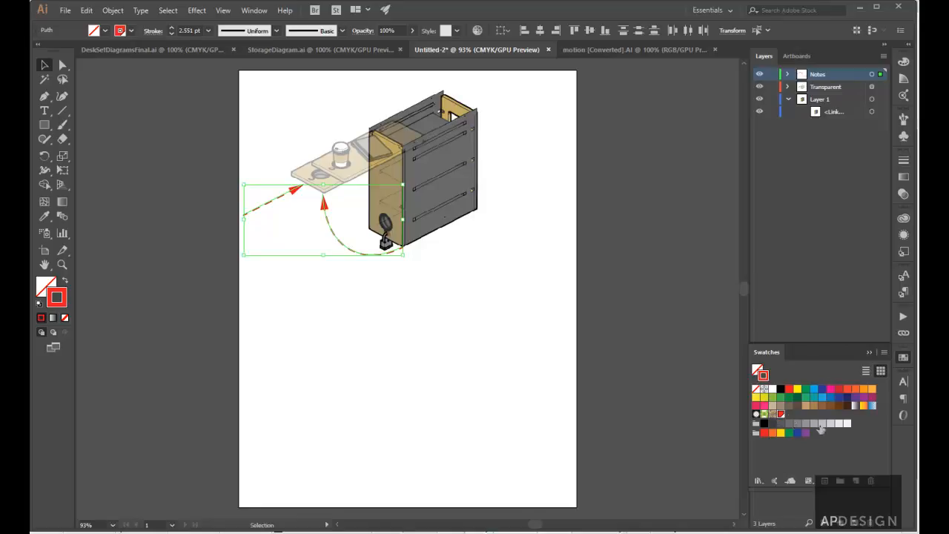
Step: Select all unused swatches and delete them from the document, then re-dock the swatch collection and deselect the arrows
click(884, 353)
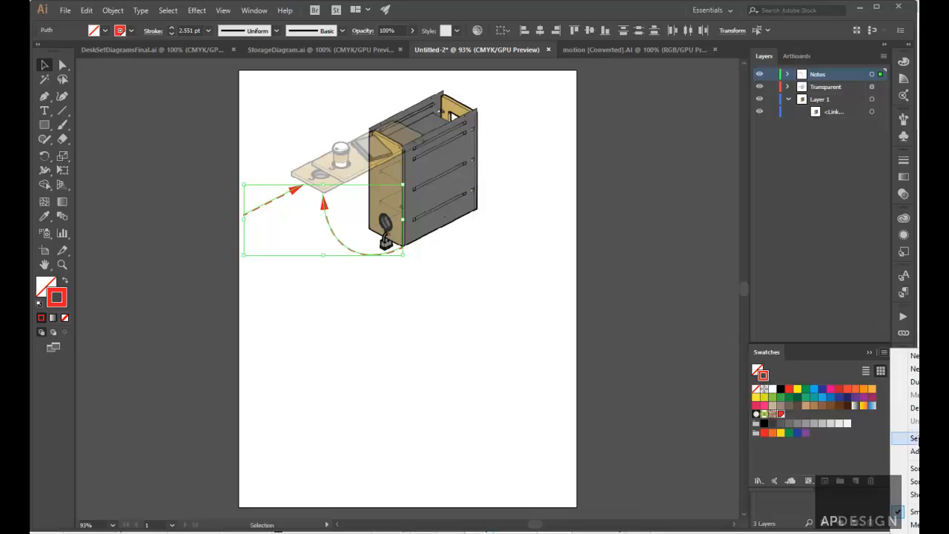
click(915, 439)
drag(808, 356, 632, 293)
click(711, 289)
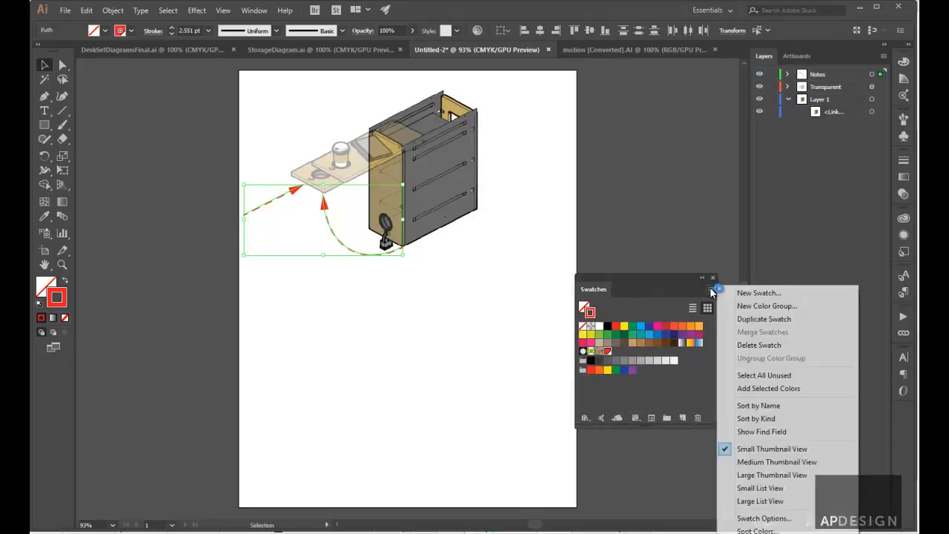
click(775, 376)
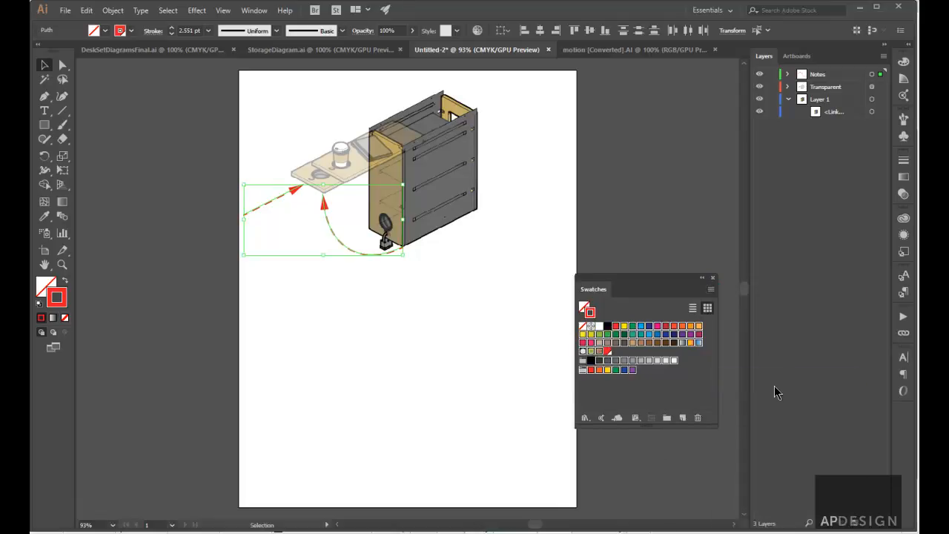
click(698, 418)
click(467, 288)
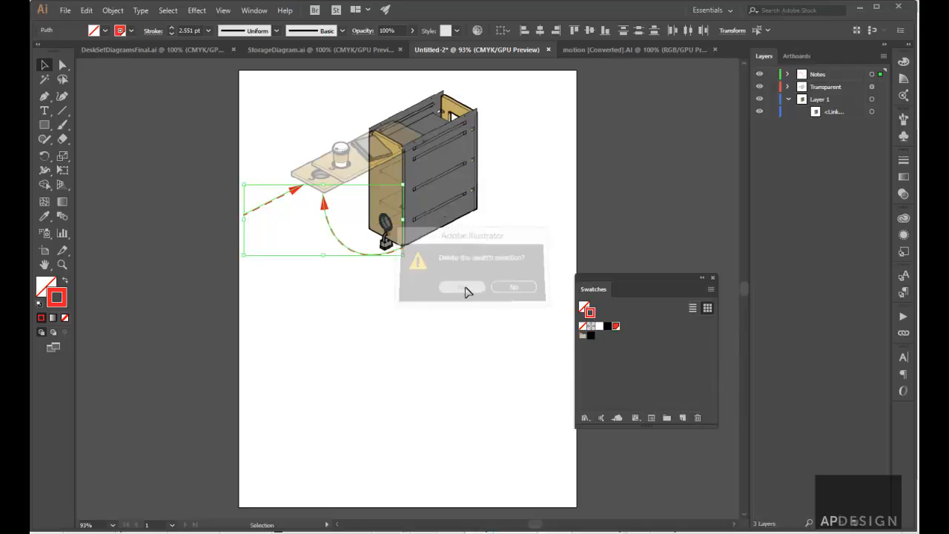
drag(627, 298, 901, 414)
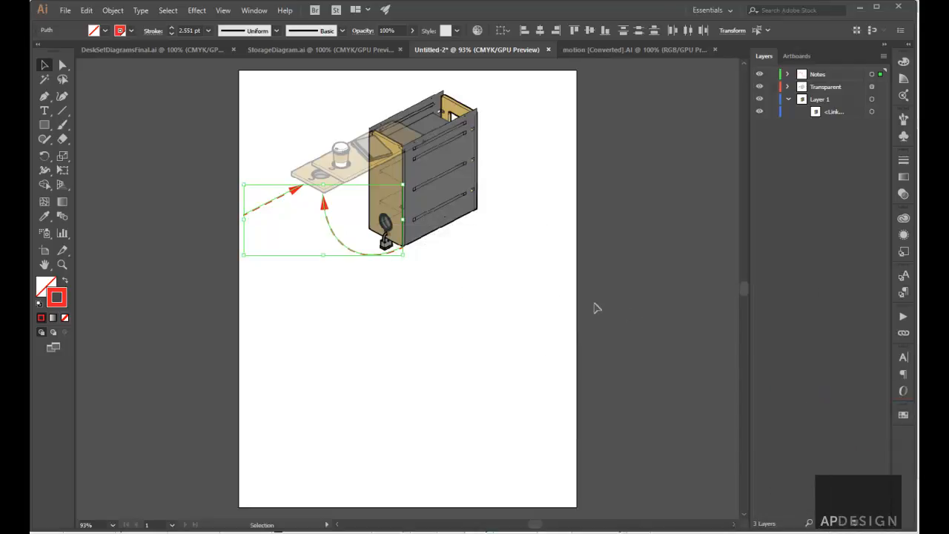
click(474, 294)
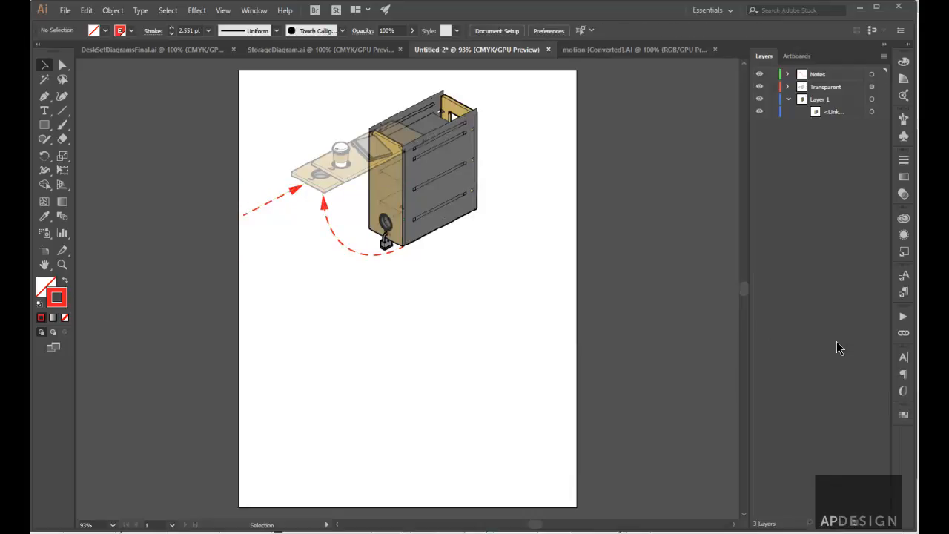
Step: Try recoloring both arrows by setting the red global swatch's magenta to 67%, then undo the change
click(903, 413)
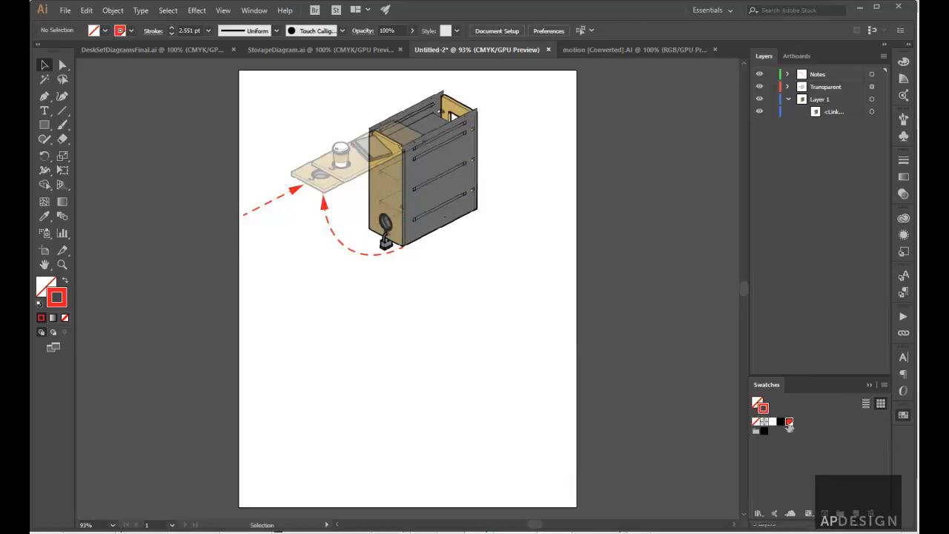
double_click(789, 422)
drag(144, 127, 133, 126)
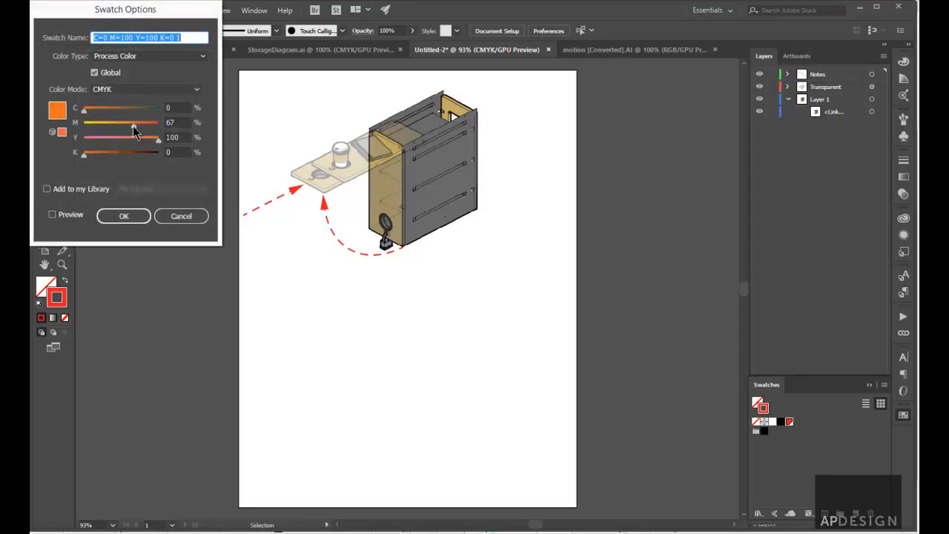
click(124, 216)
key(ctrl+z)
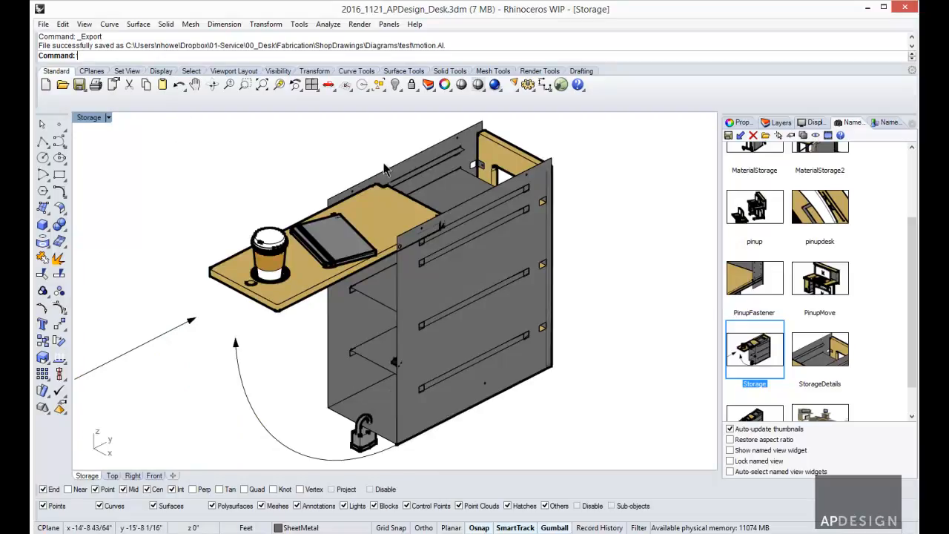
Step: In Rhino, run Make2D on the storage unit without the motion arrows, using View projection with scene silhouette and viewport rectangle, no hidden lines
drag(598, 121, 208, 433)
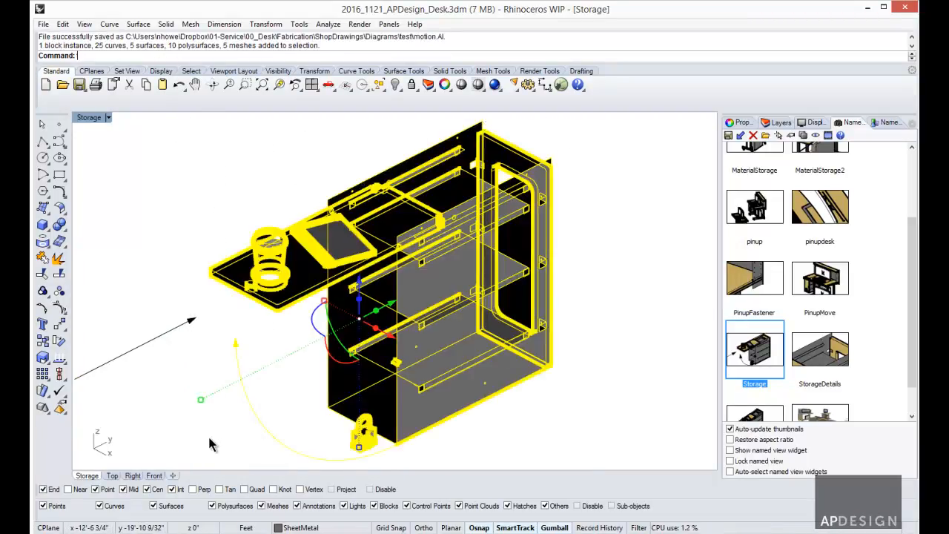
ctrl+click(288, 442)
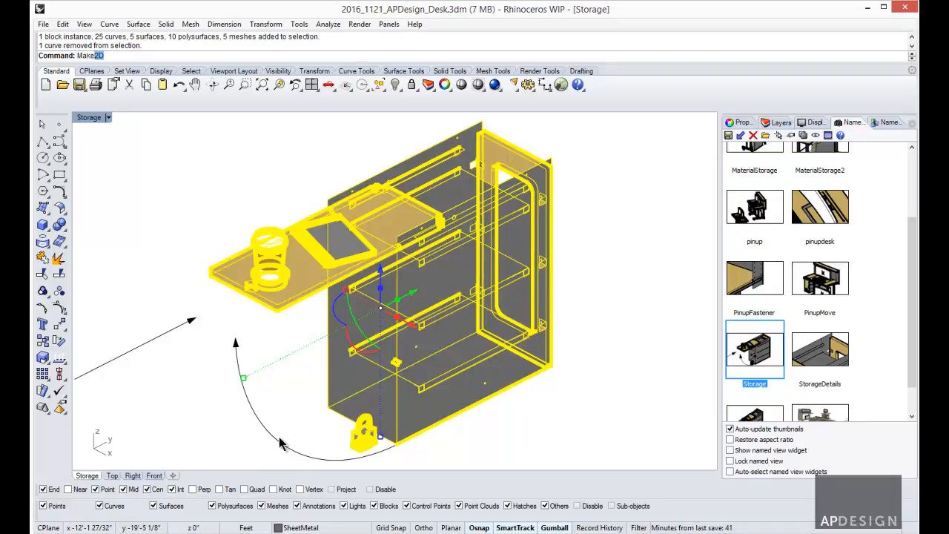
text(2D)
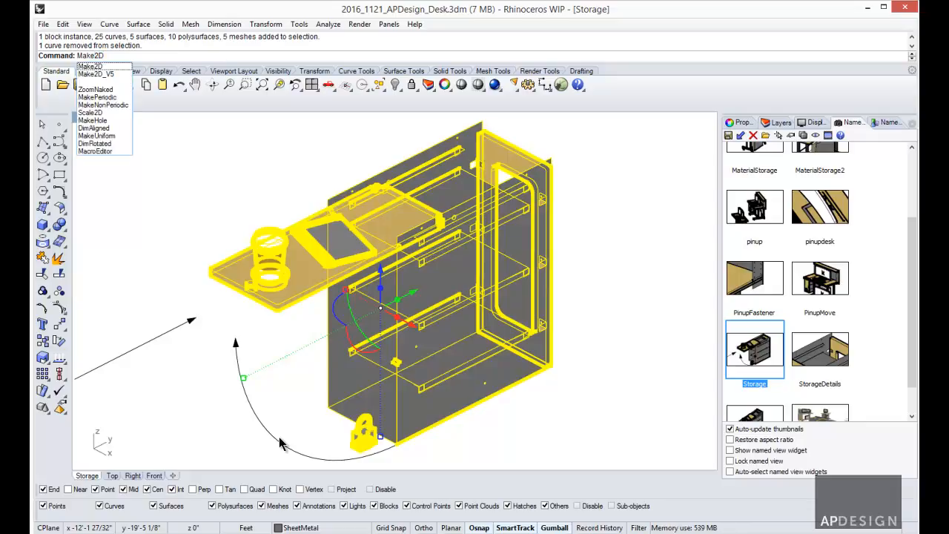
key(Return)
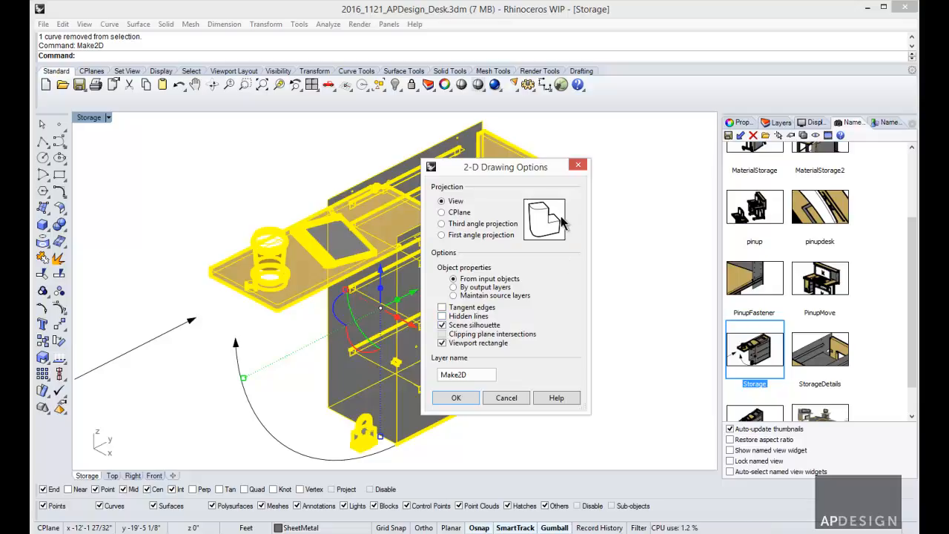
click(443, 327)
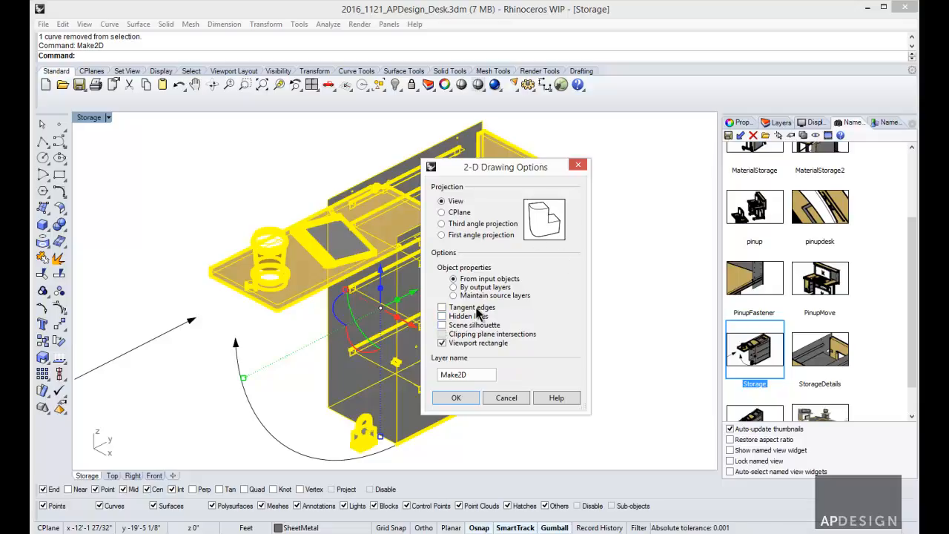
click(442, 325)
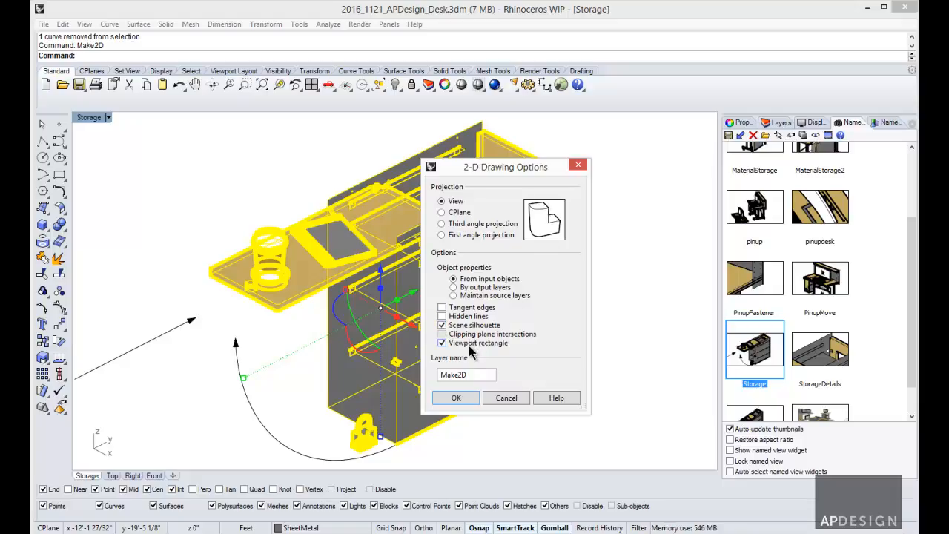
click(468, 401)
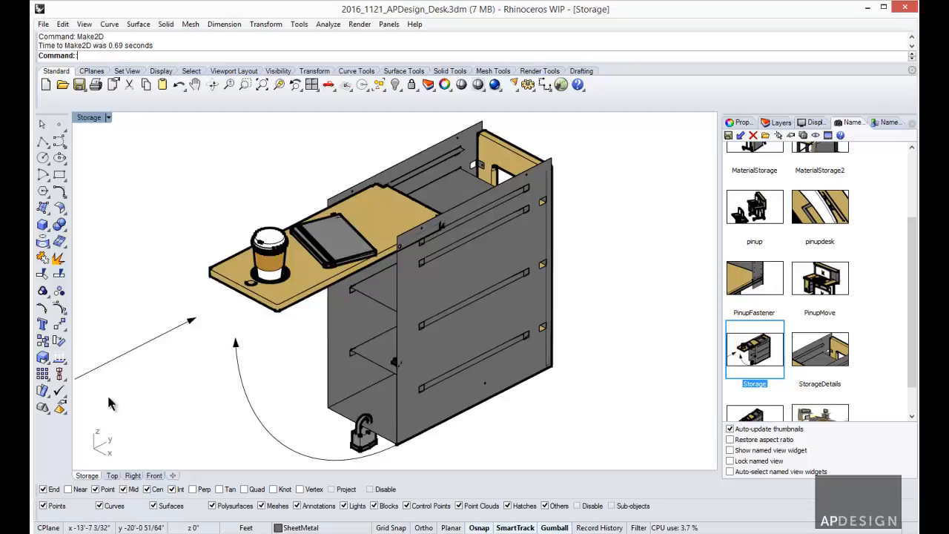
Step: Zoom to the generated 2D drawing in the Top view and inspect its linework around the coffee cup
click(112, 475)
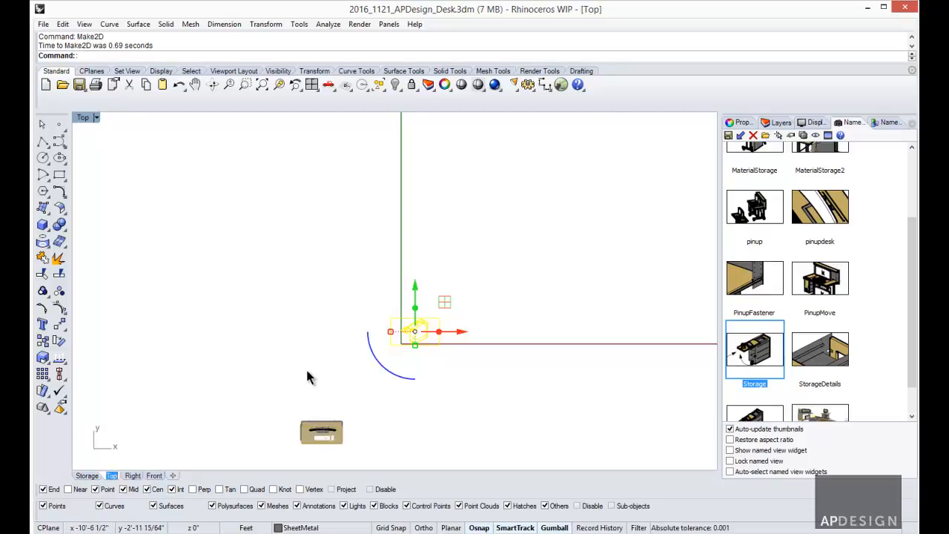
text(zs)
key(Return)
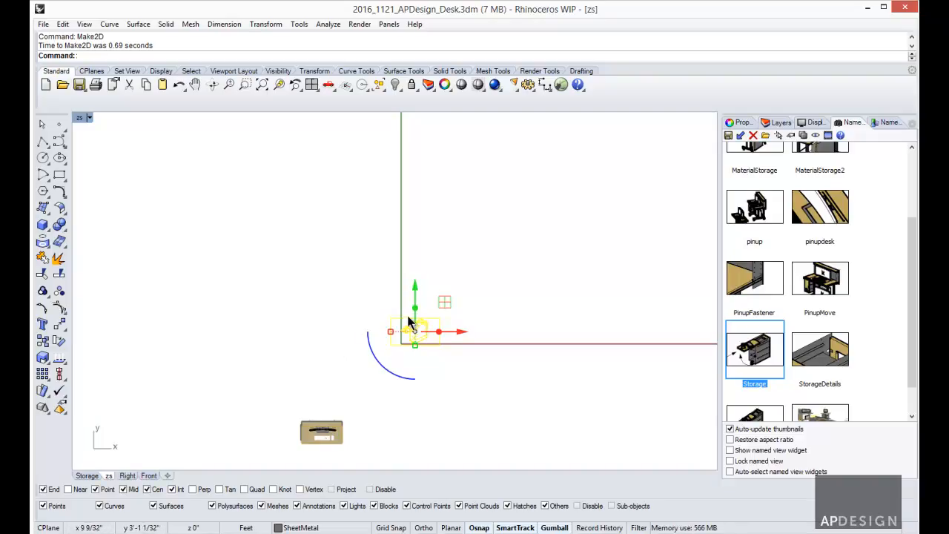
drag(390, 315, 474, 369)
text(zs)
key(Return)
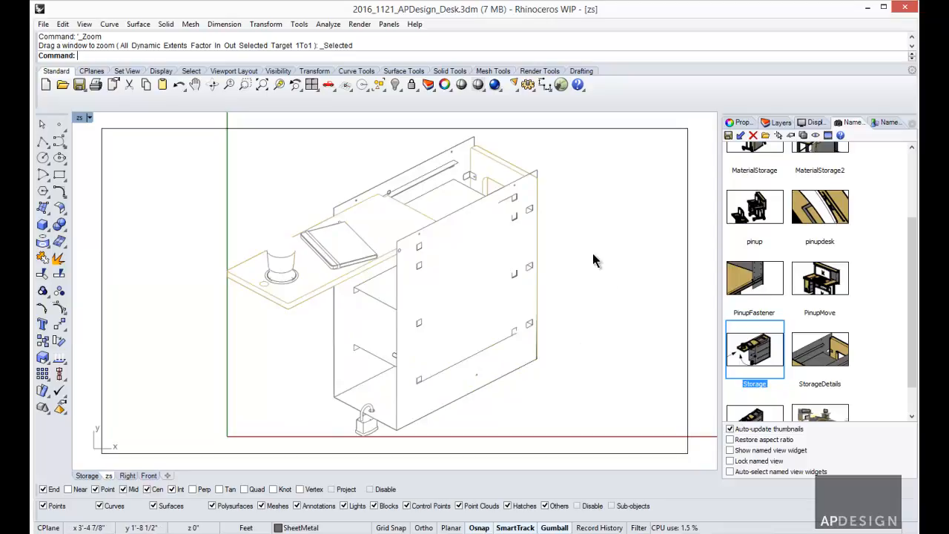
click(294, 250)
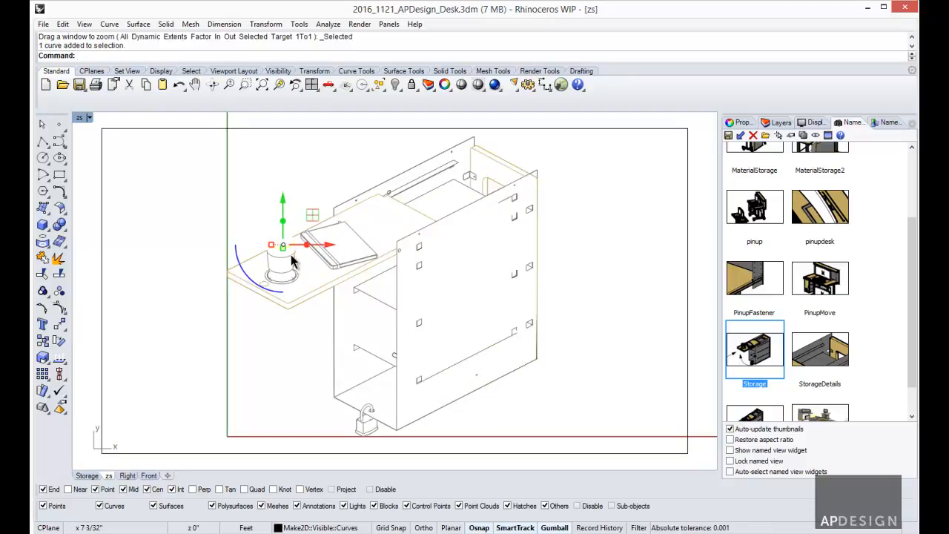
click(300, 346)
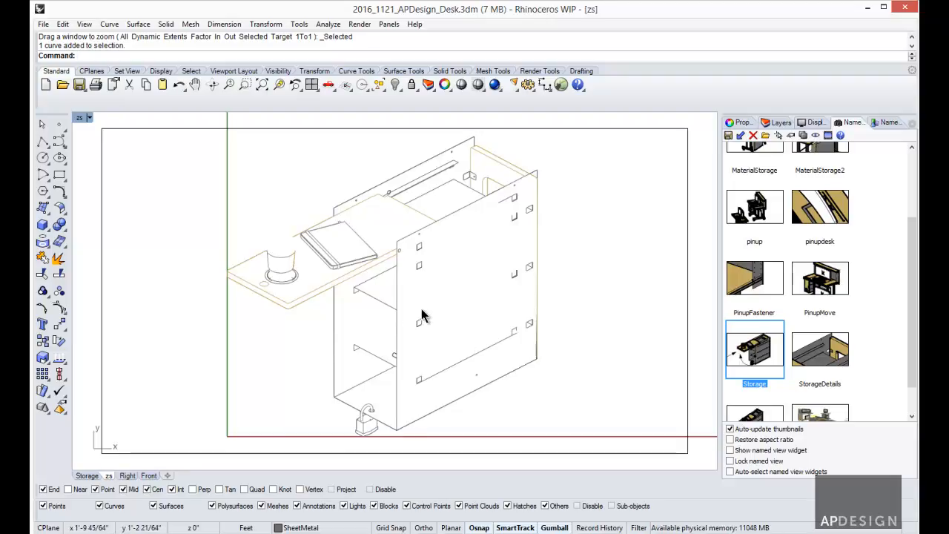
Step: Turn PrintDisplay on for the model viewports to preview the line weights of the 2D drawing
text(rintDisplay)
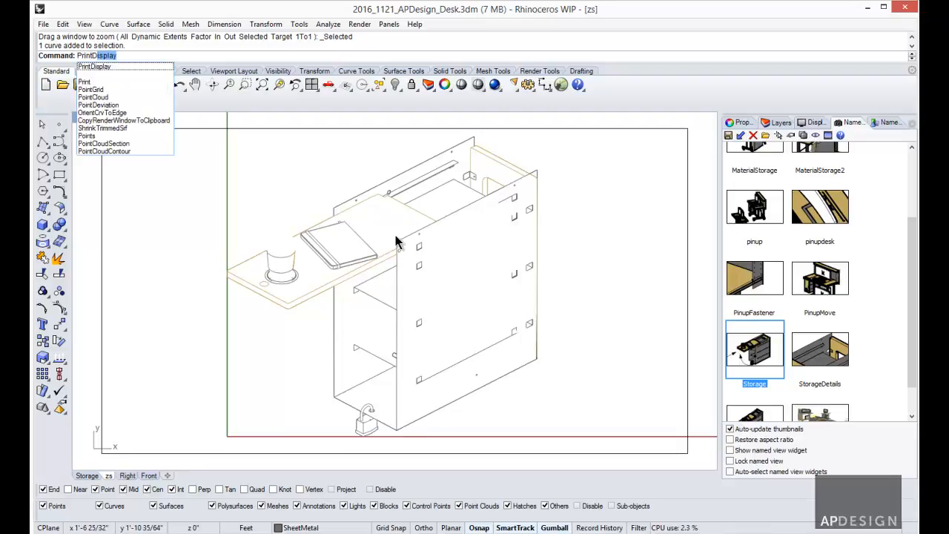
key(Return)
click(175, 55)
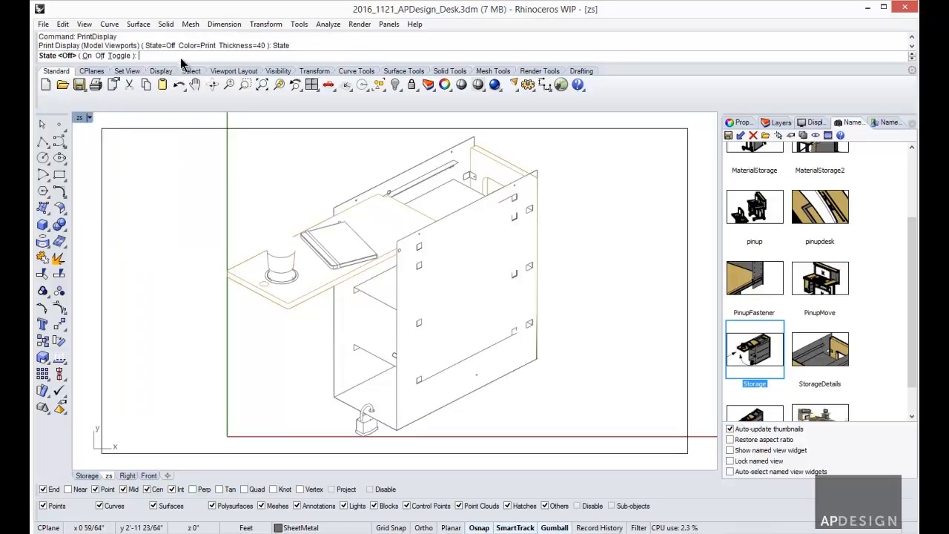
click(90, 57)
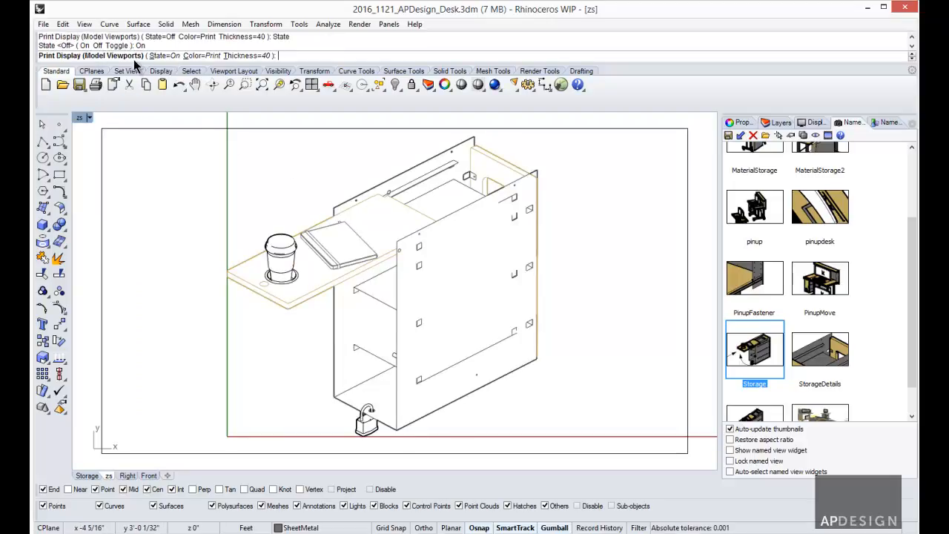
Step: Set the print width of the scene silhouette curves layer under Make2D's Visible layer to 0.8 mm
click(777, 122)
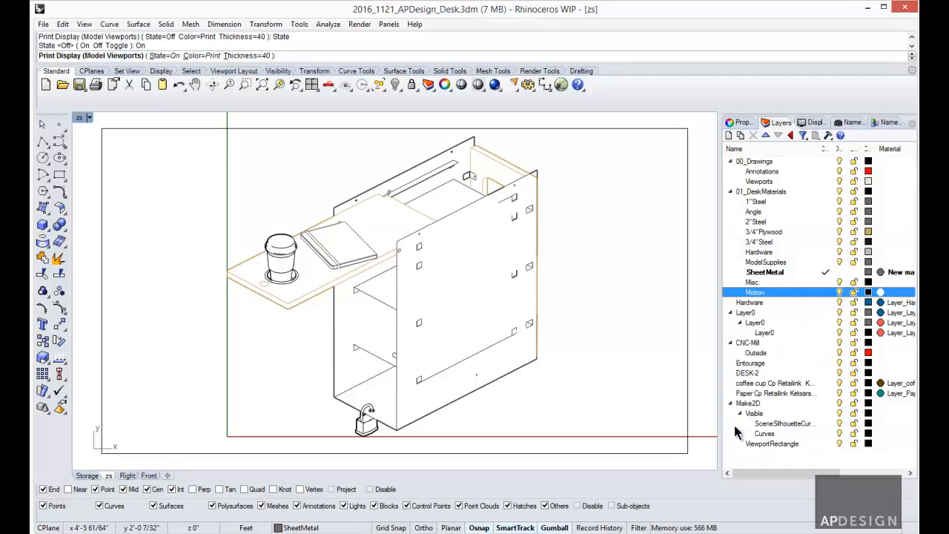
drag(722, 427, 623, 428)
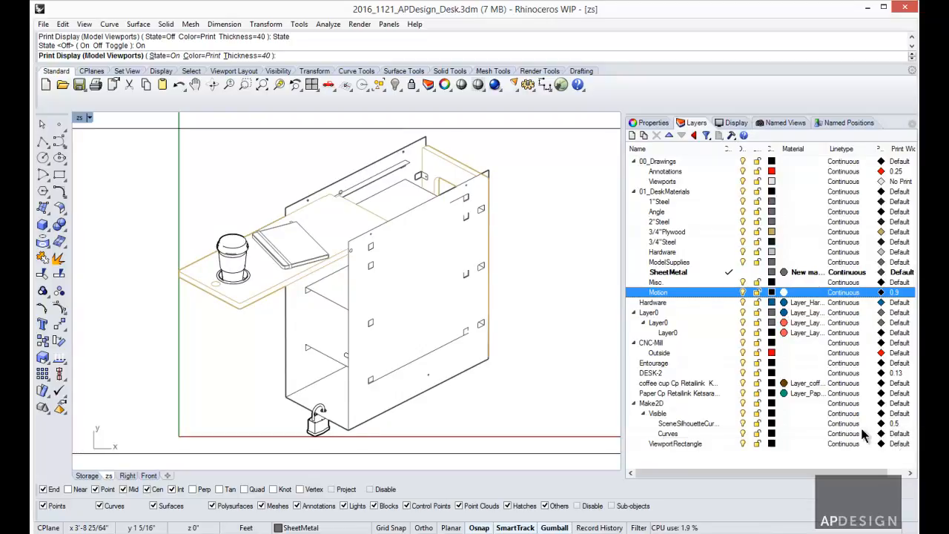
click(896, 423)
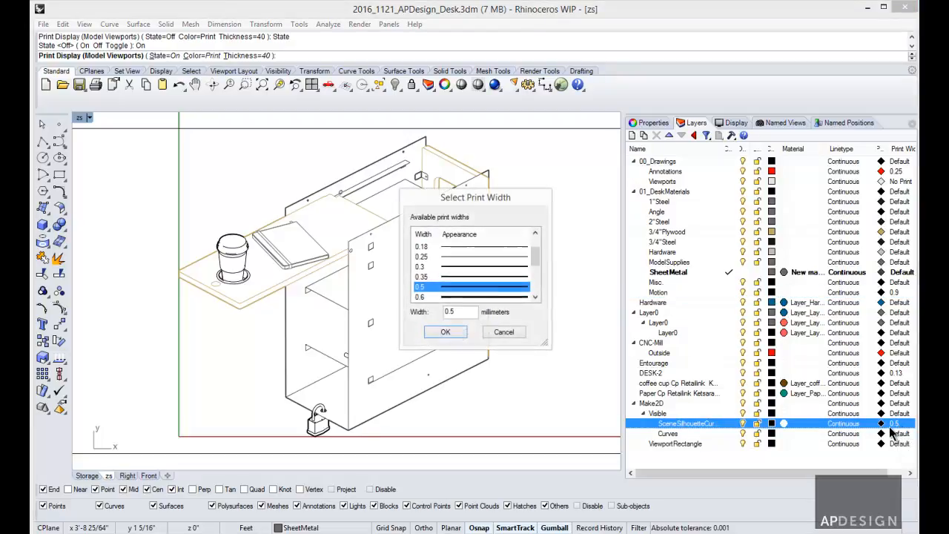
drag(536, 259, 536, 272)
click(508, 277)
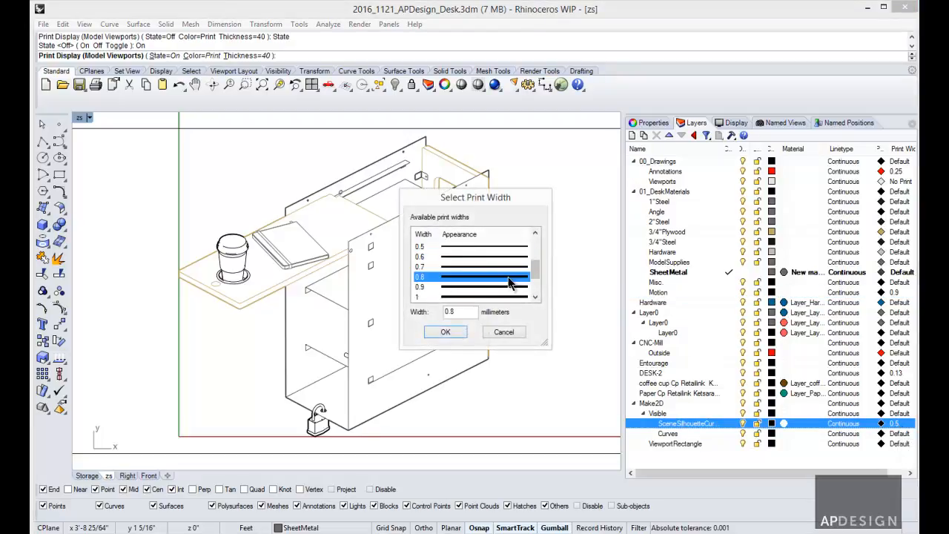
click(447, 332)
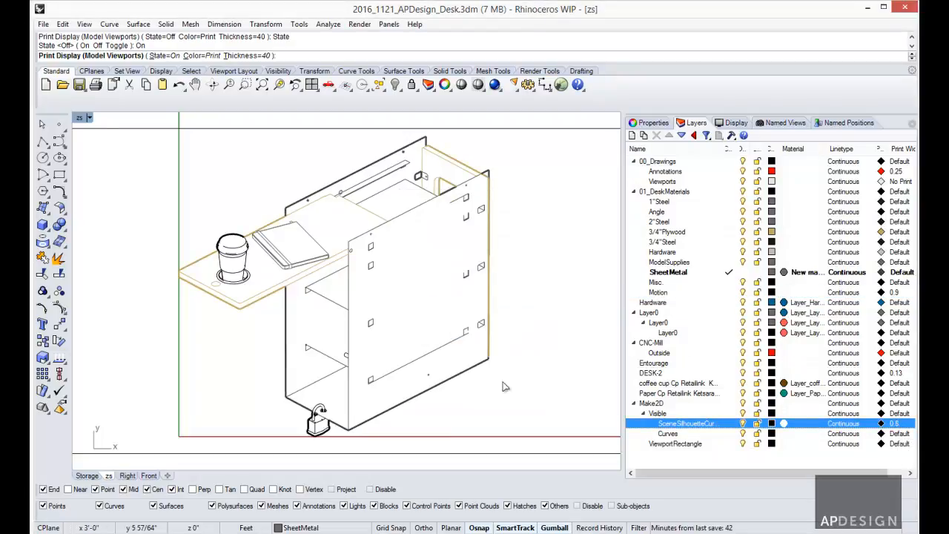